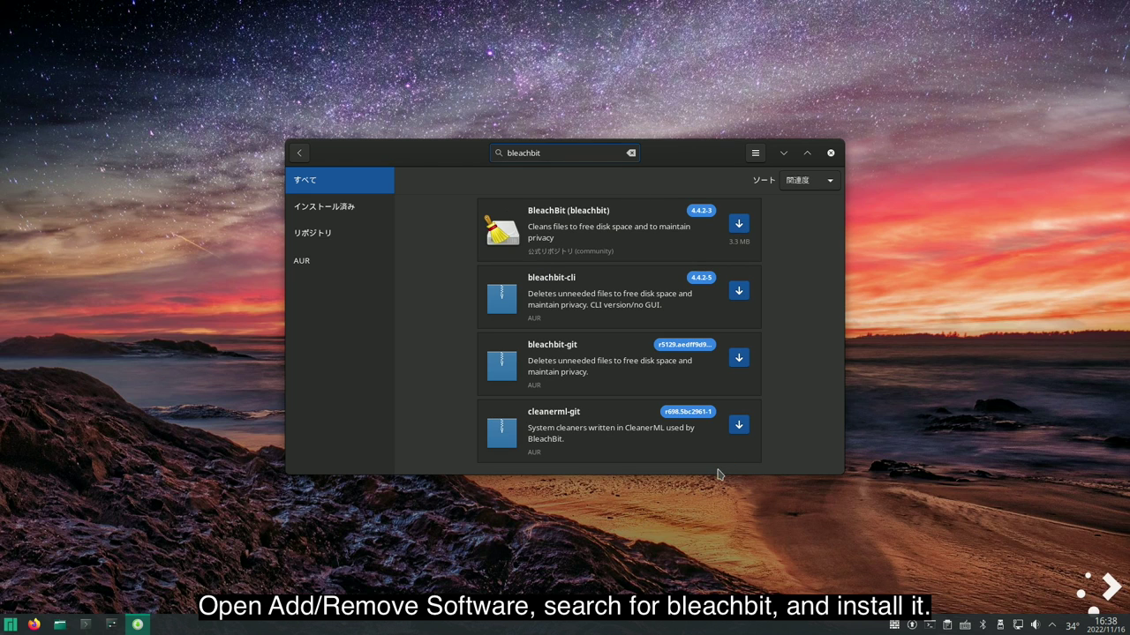
Step: Install the official repository BleachBit package and launch BleachBit
left_click(738, 226)
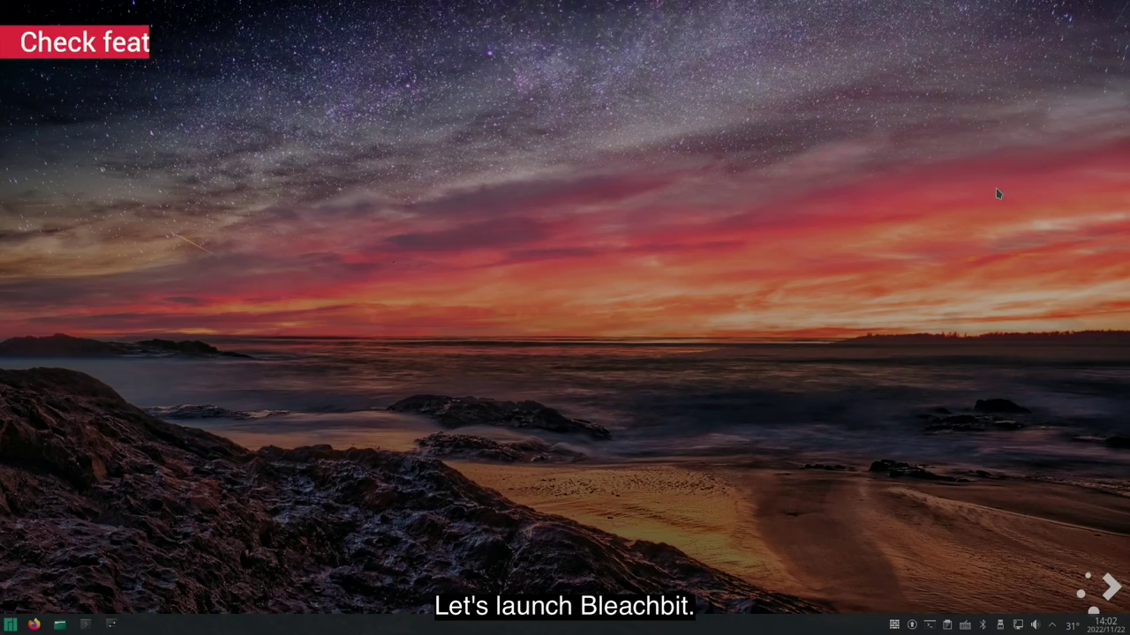
key("alt+space")
type("ble")
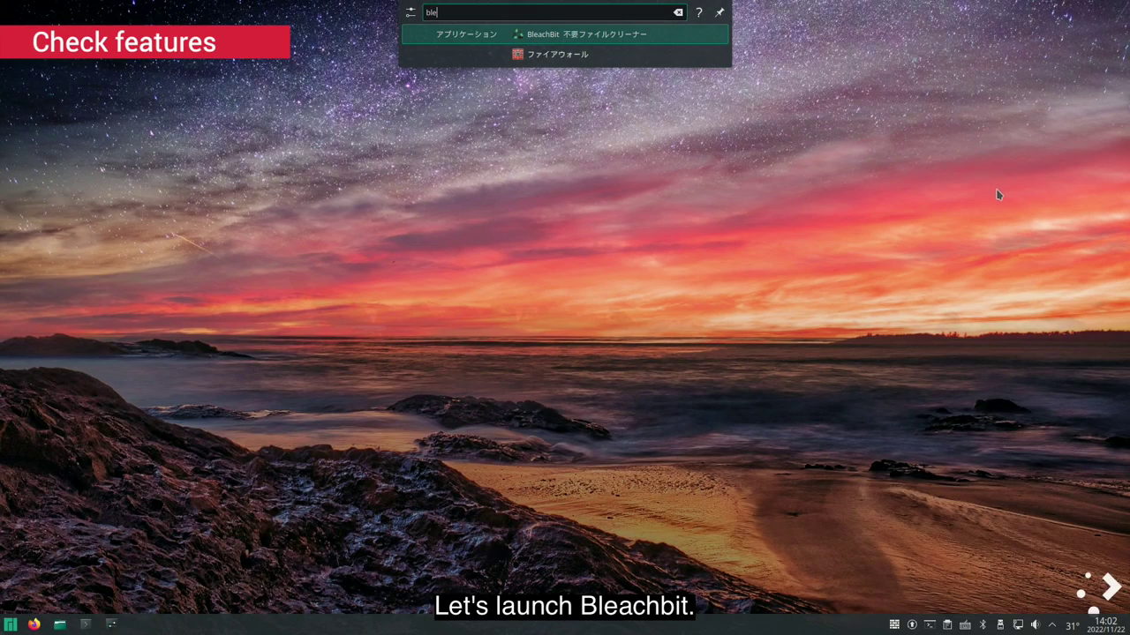
key("Return")
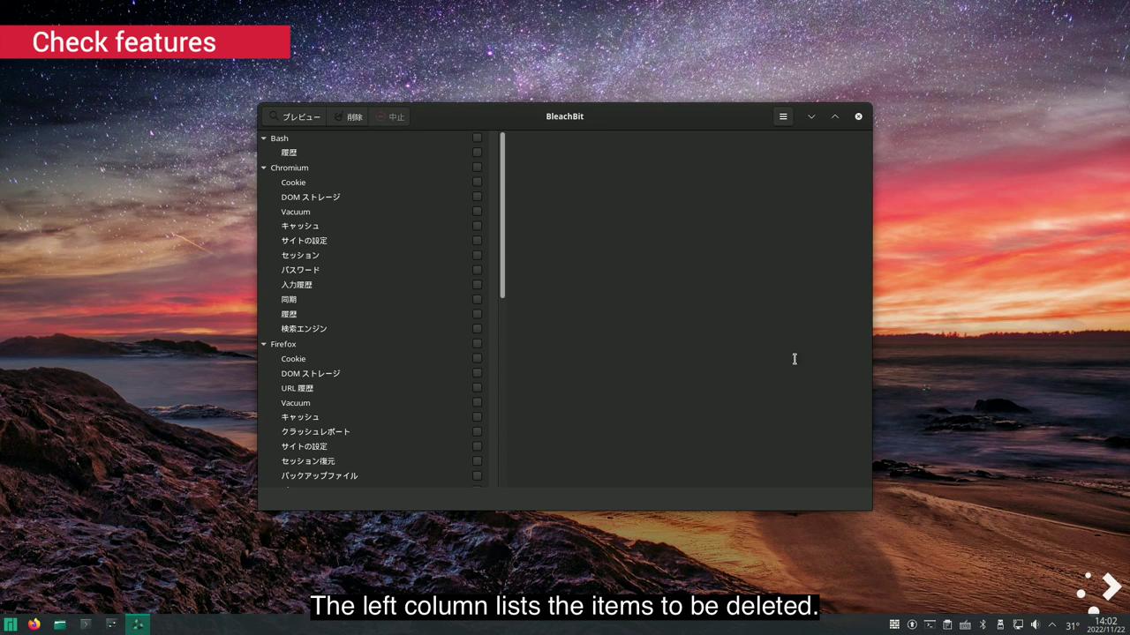
Step: Look through the whole list of cleaning items and read the descriptions of the Chromium options
scroll(419, 324, "down", 15)
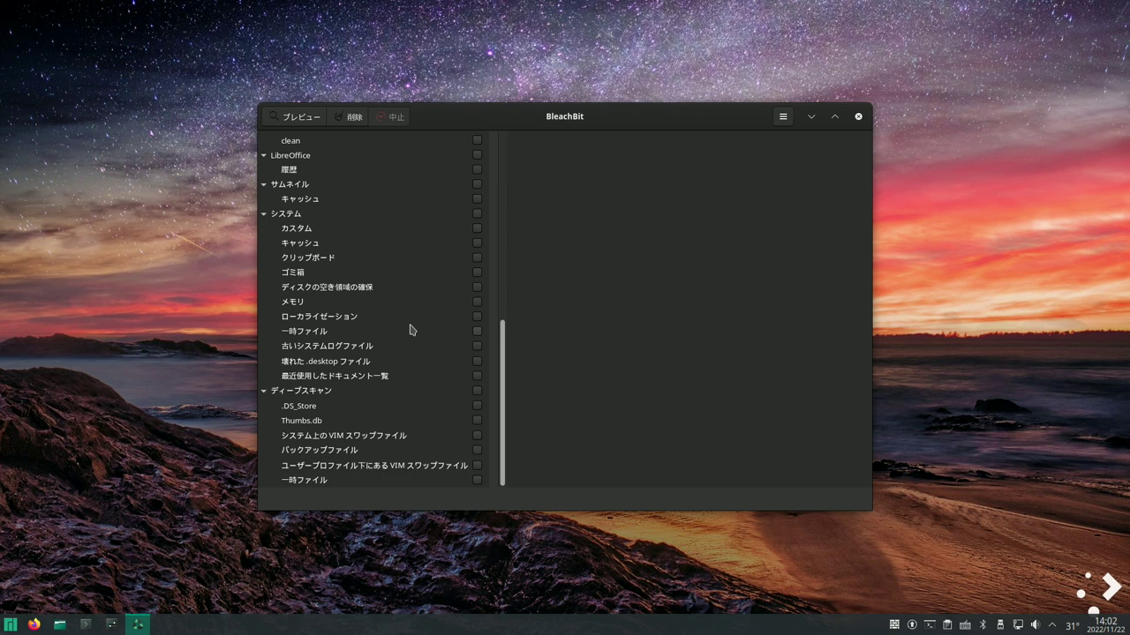
scroll(409, 330, "up", 15)
left_click(300, 184)
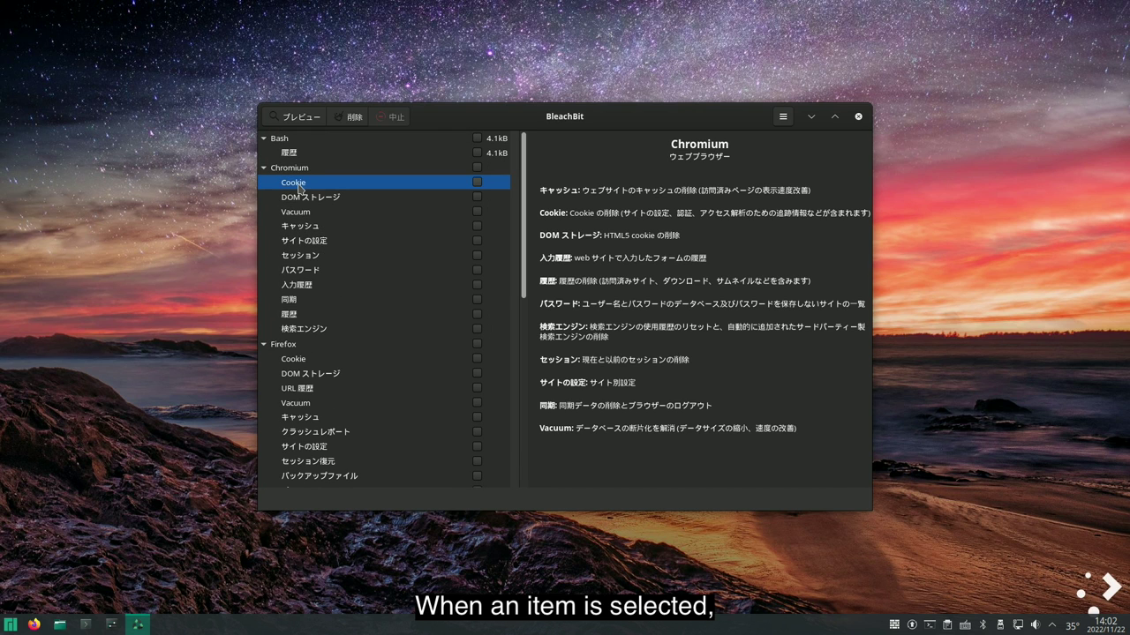
left_click(305, 170)
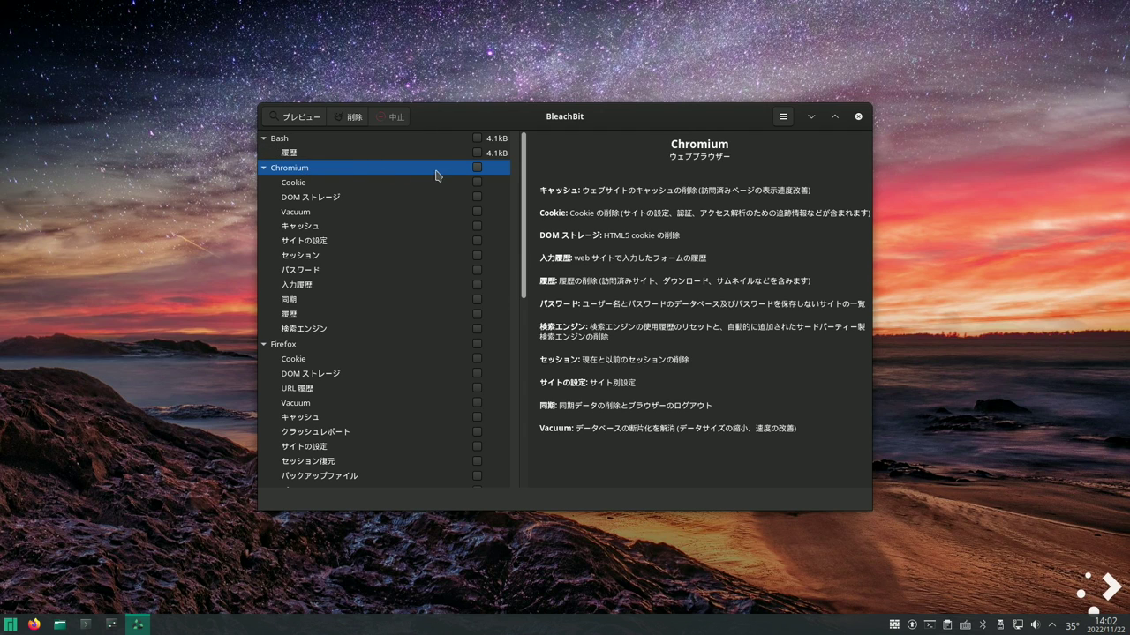
Step: Select the whole Chromium category while declining saved-password deletion, and clear the category again
left_click(476, 167)
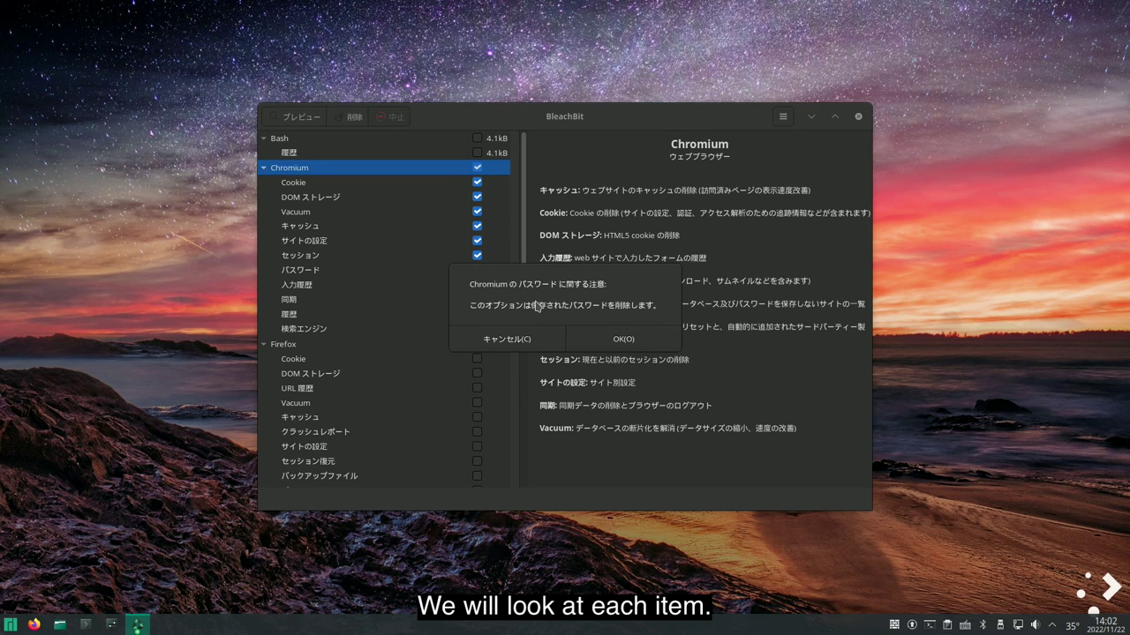
left_click(526, 343)
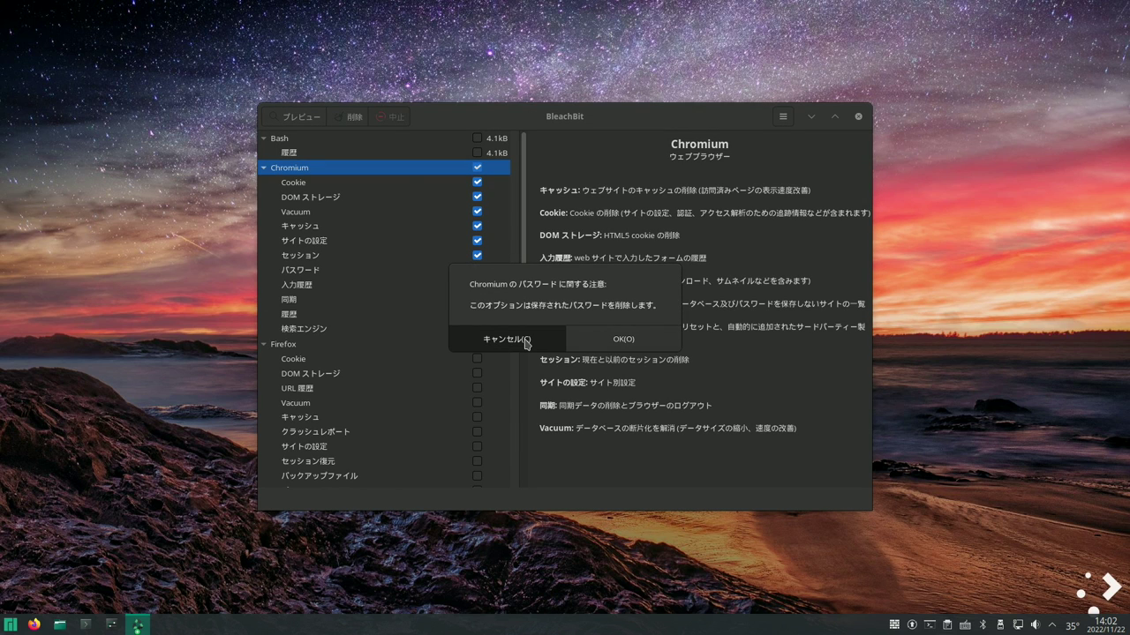
left_click(477, 167)
Step: Select only Chromium's Cookie item and preview its cleanup
left_click(480, 184)
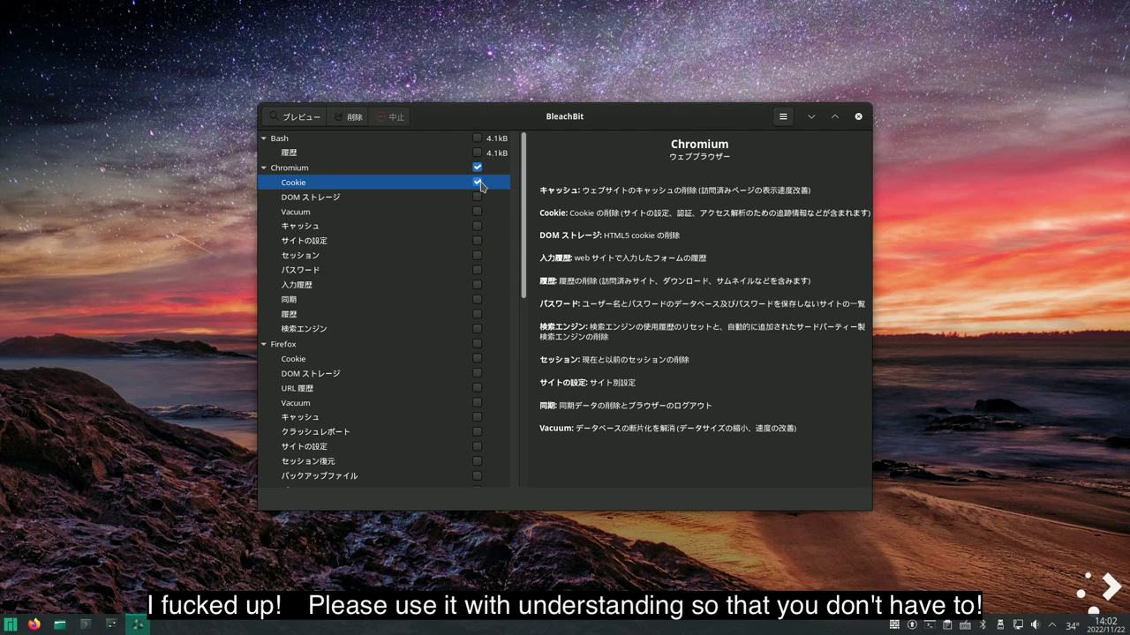
left_click(302, 119)
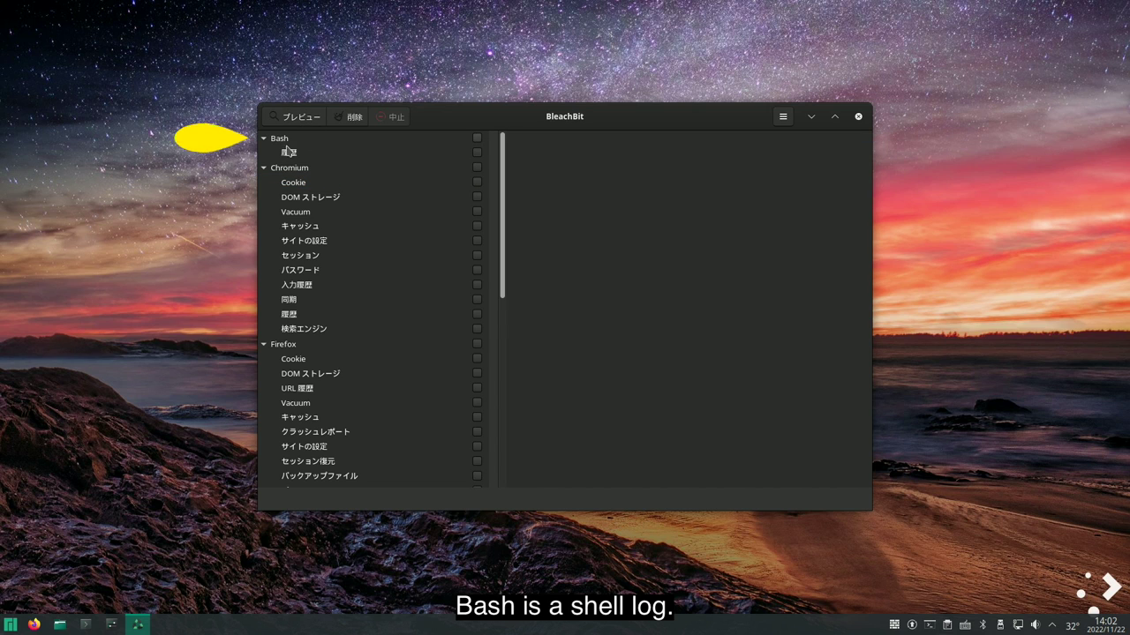
Step: Preview the deletion of the Bash command history (履歴) and deselect the item again
left_click(291, 155)
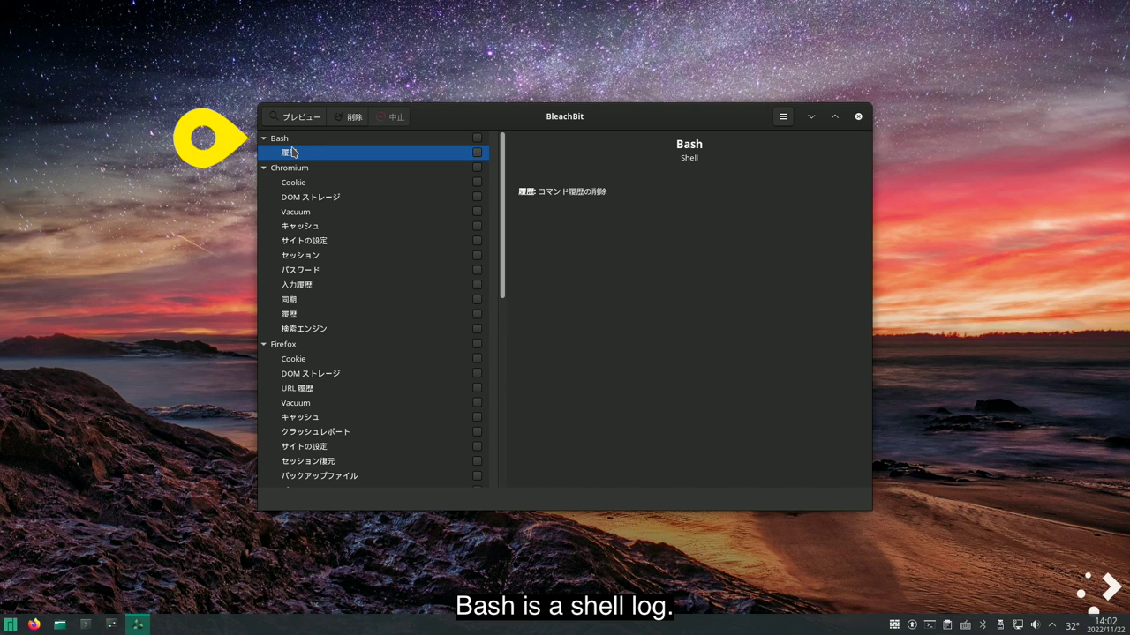
left_click(477, 152)
left_click(302, 120)
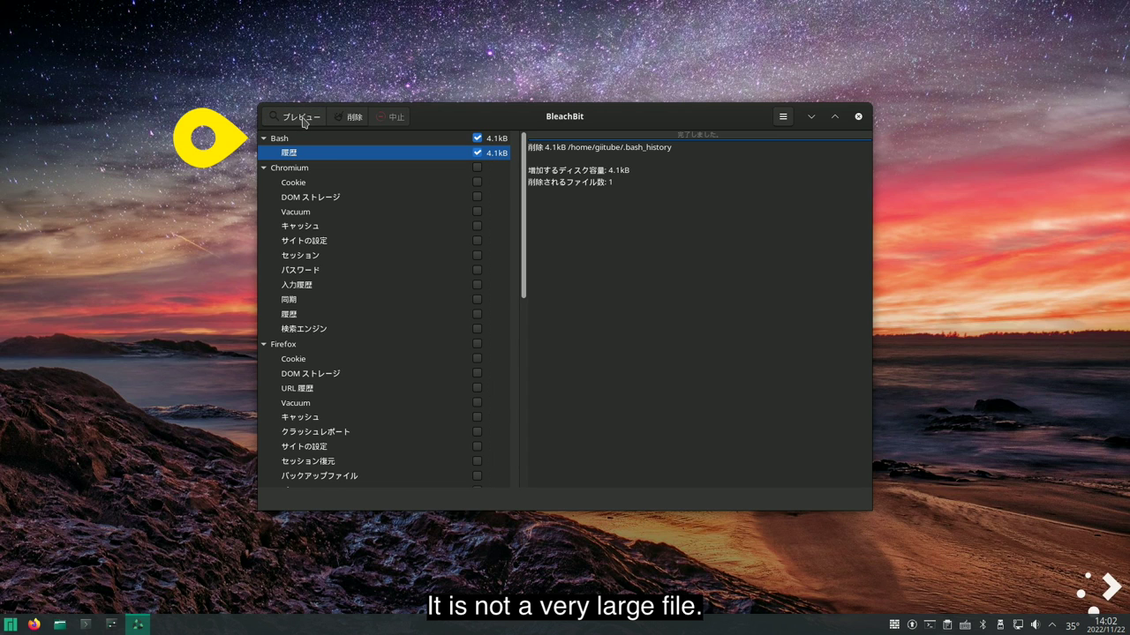
left_click(476, 152)
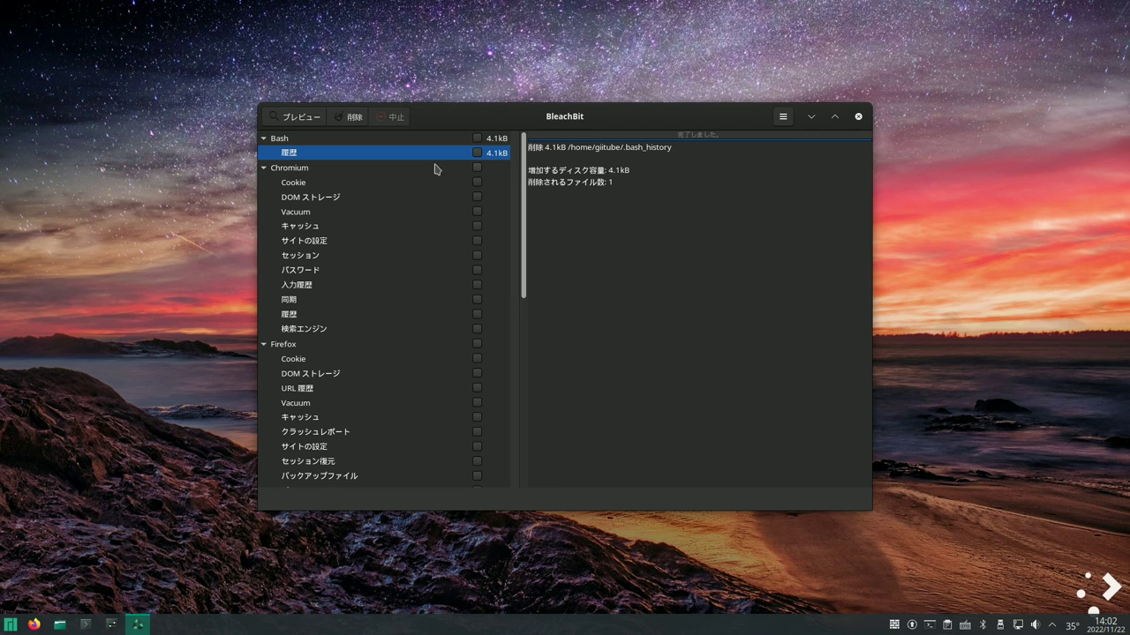
Step: Review the Chromium descriptions, then select the full category without password deletion and deselect it again
left_click(298, 186)
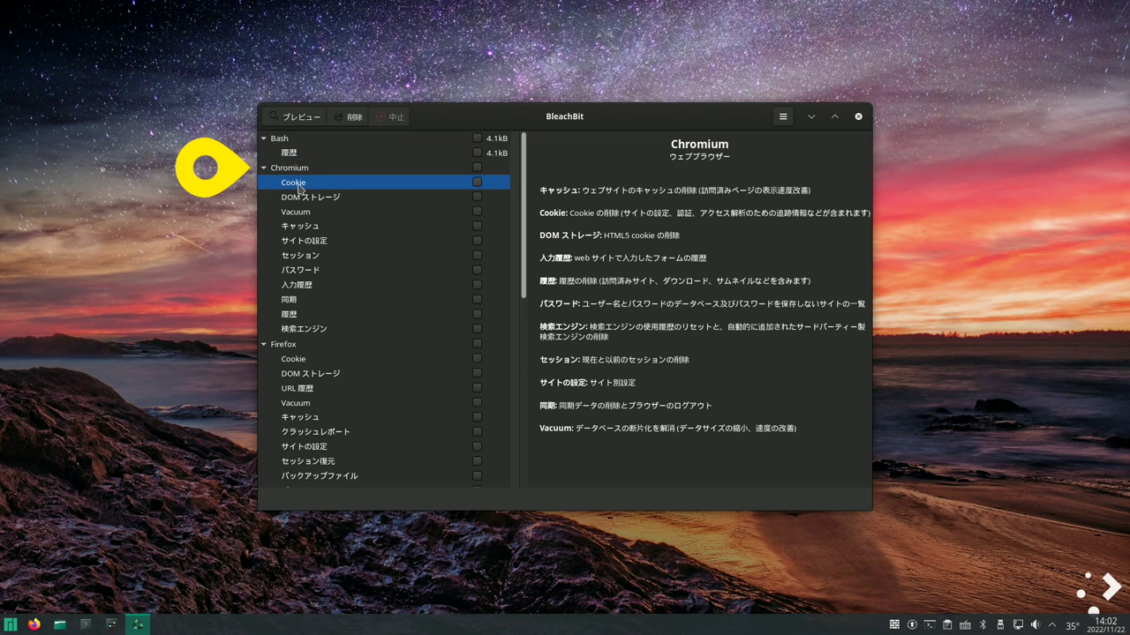
left_click(304, 169)
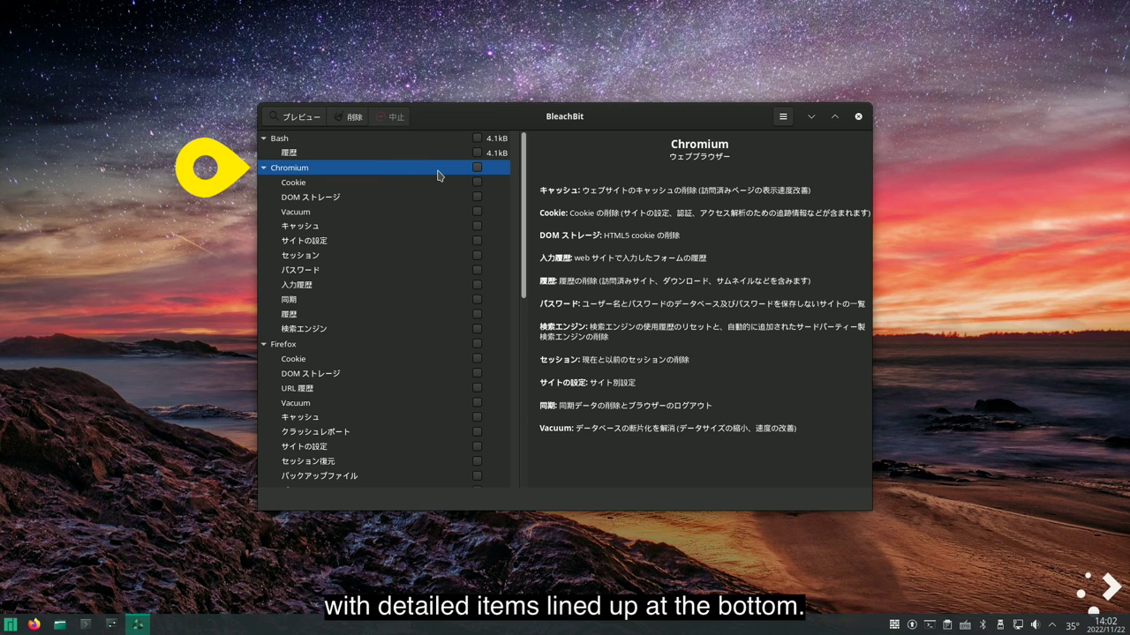
left_click(476, 168)
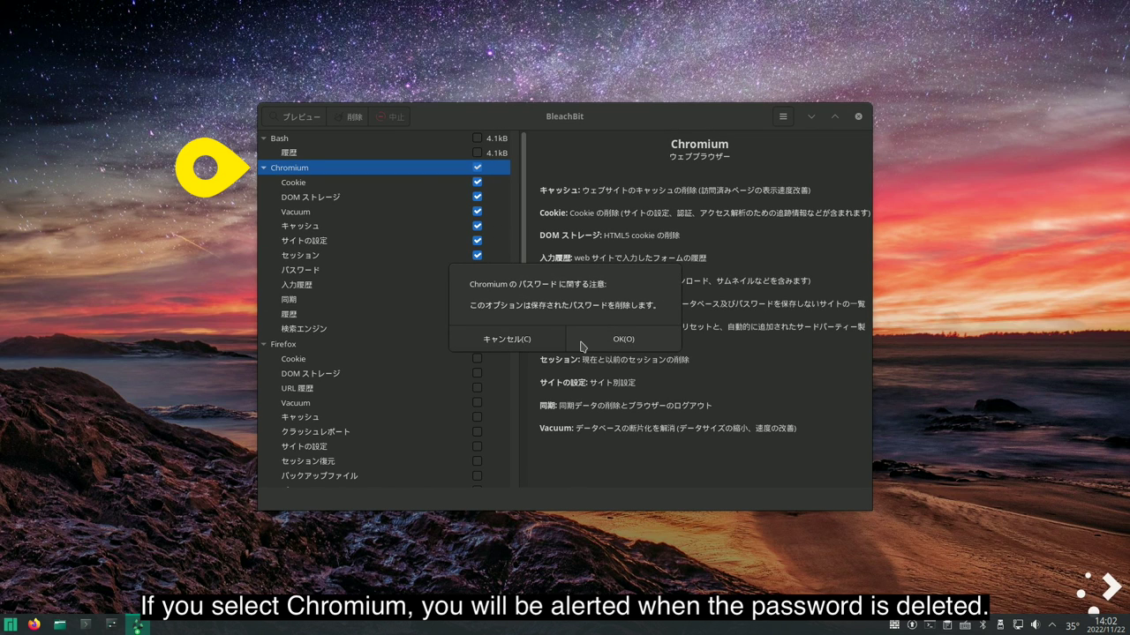
left_click(526, 343)
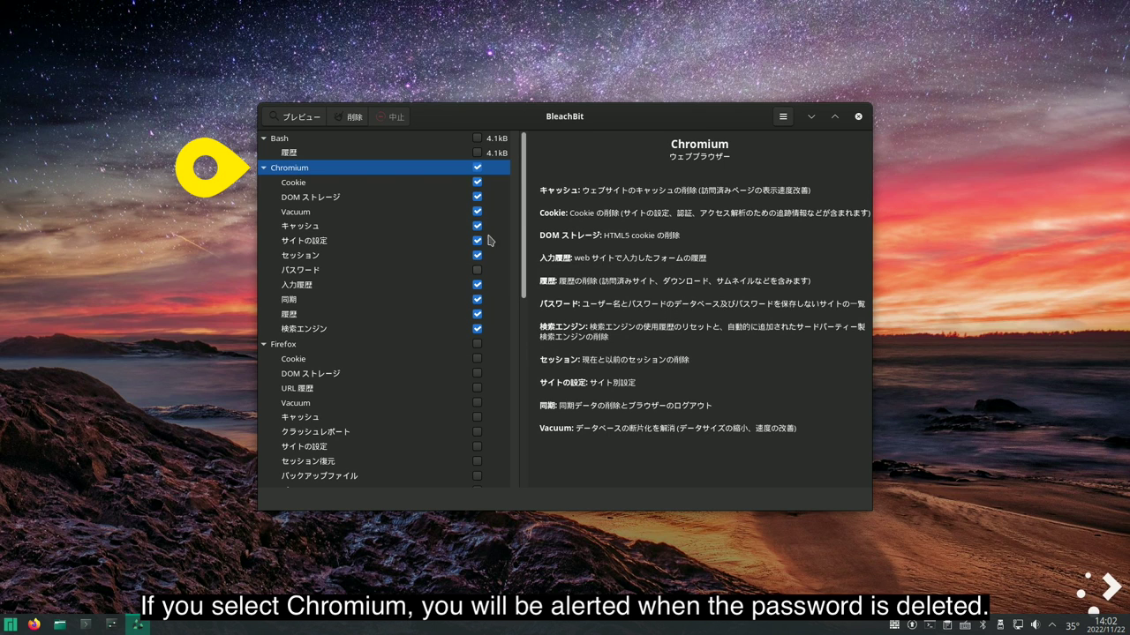
left_click(478, 168)
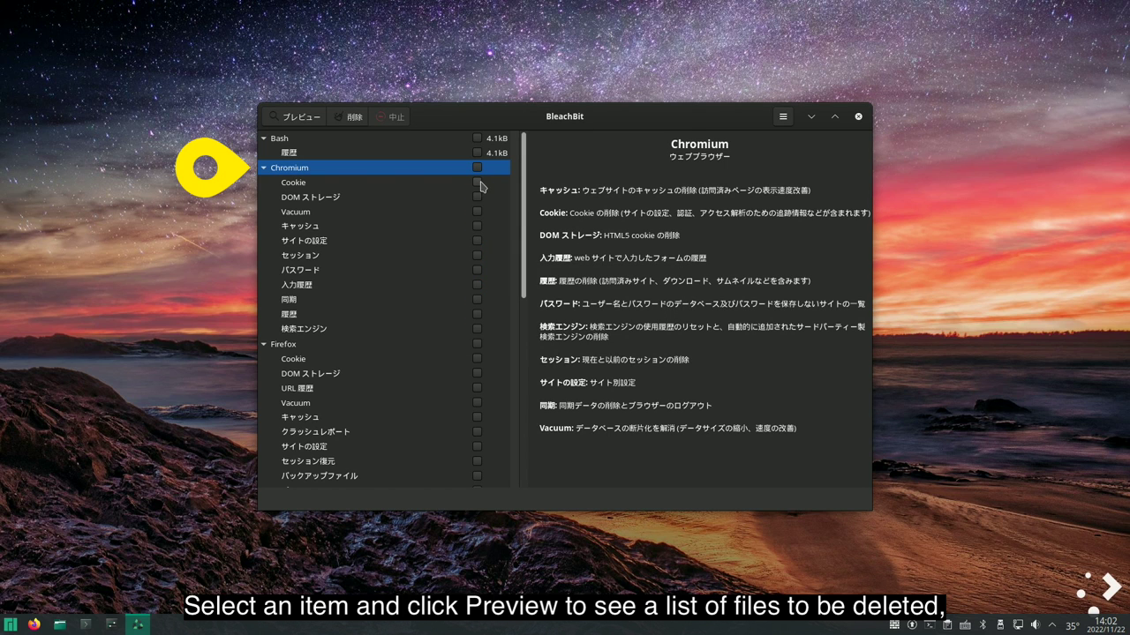
Step: Preview the Chromium cleanup for Cookie, adding DOM ストレージ and Vacuum one at a time
left_click(479, 182)
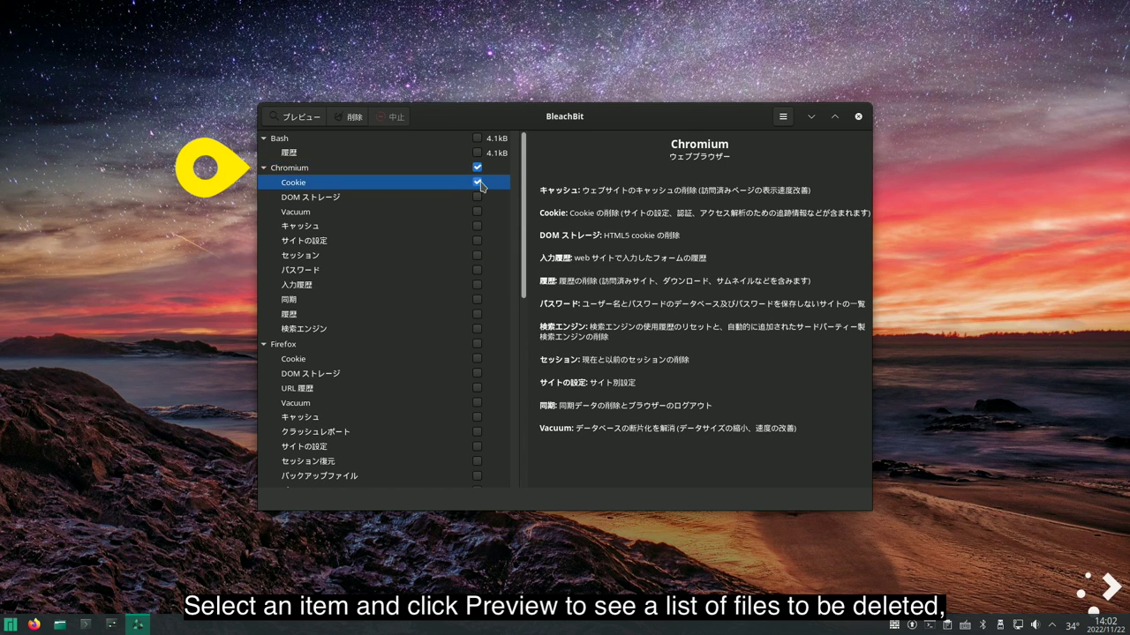
left_click(303, 118)
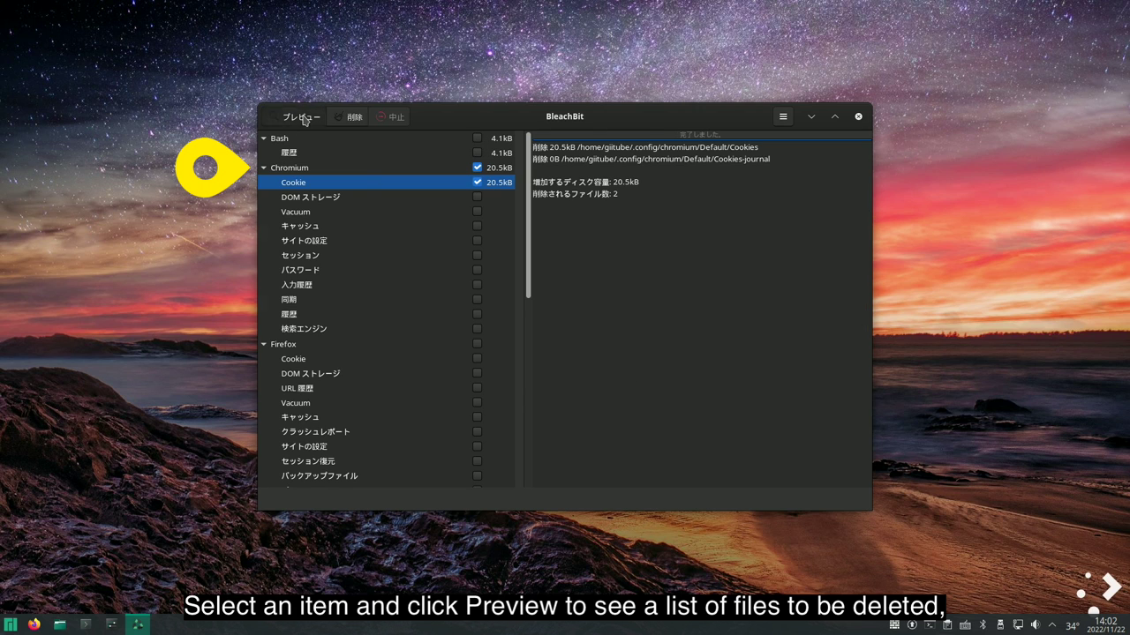
left_click(323, 200)
left_click(477, 197)
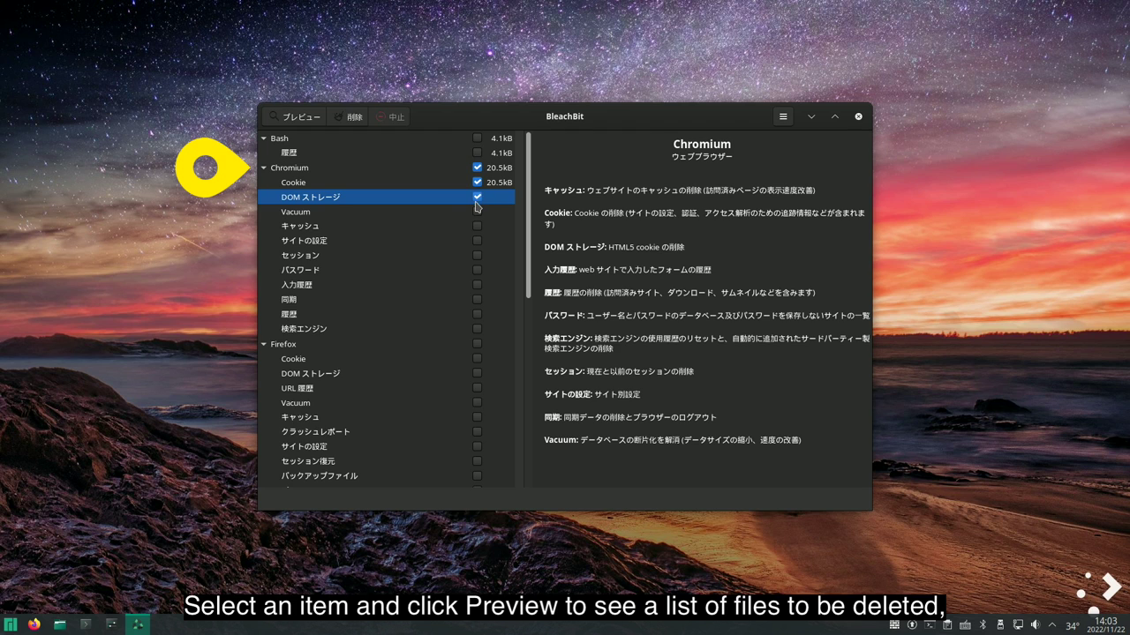
left_click(302, 118)
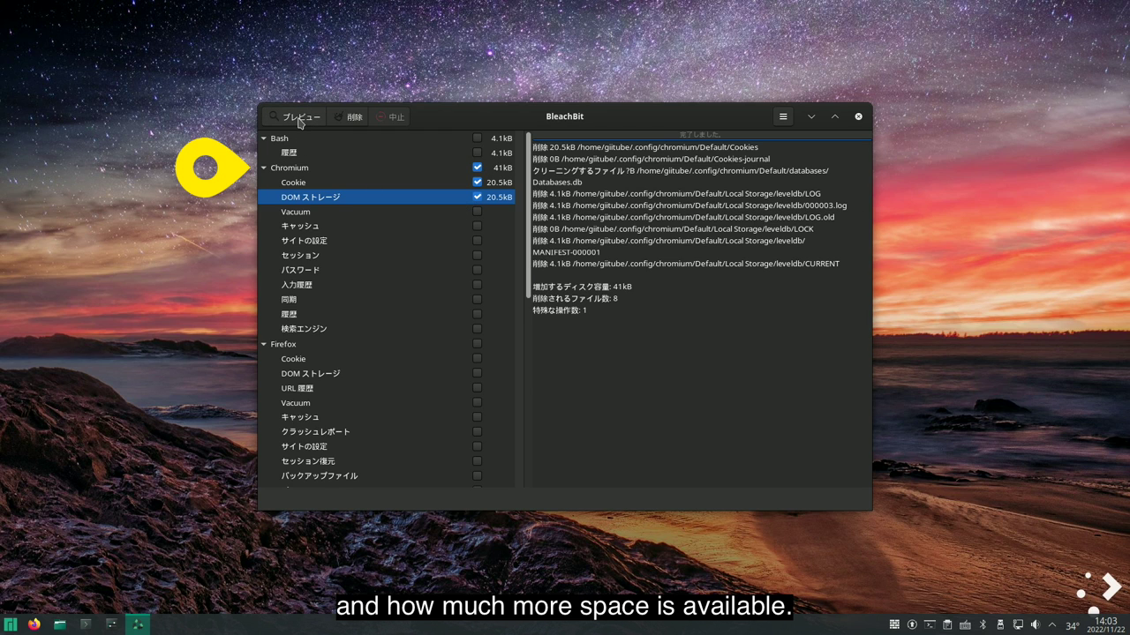
left_click(477, 213)
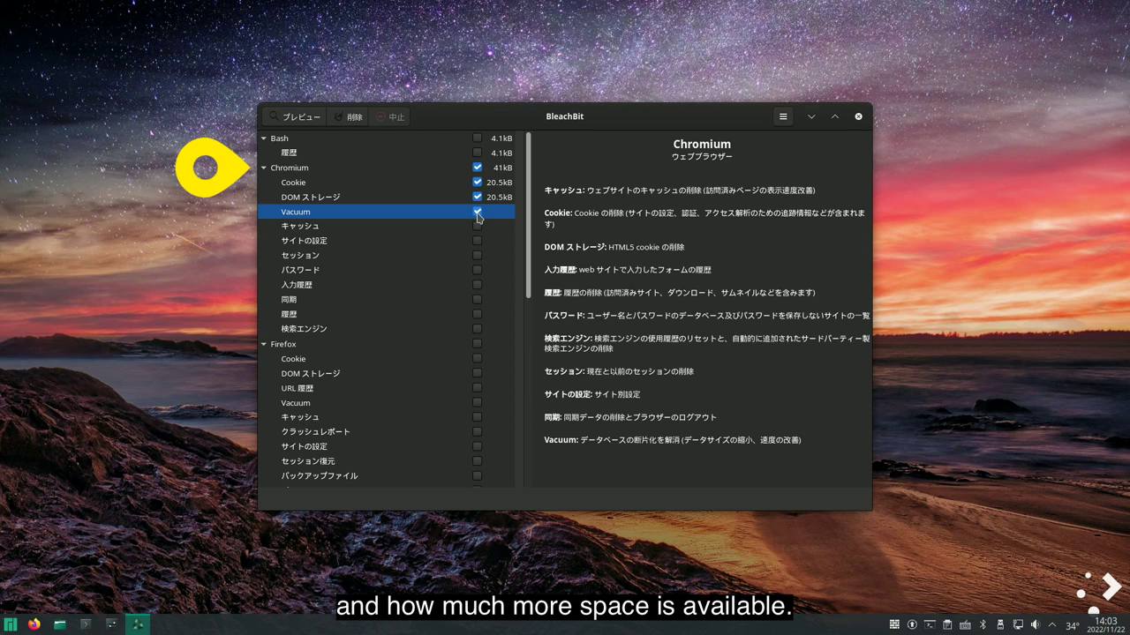
left_click(310, 121)
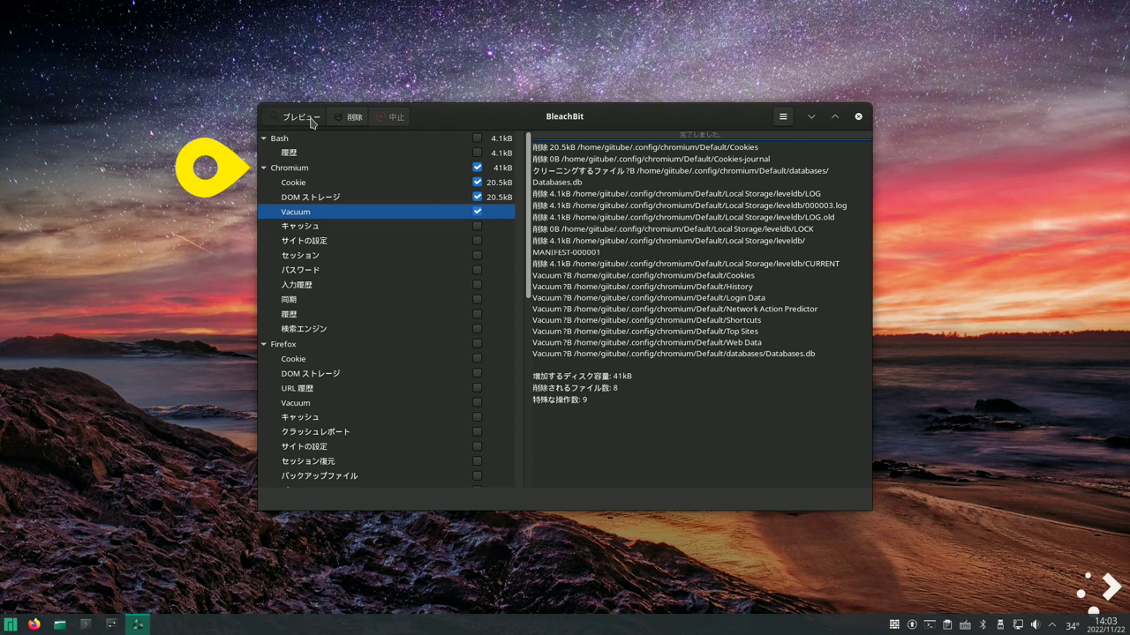
Step: Deselect Chromium's Vacuum, DOM ストレージ and Cookie items
left_click(477, 212)
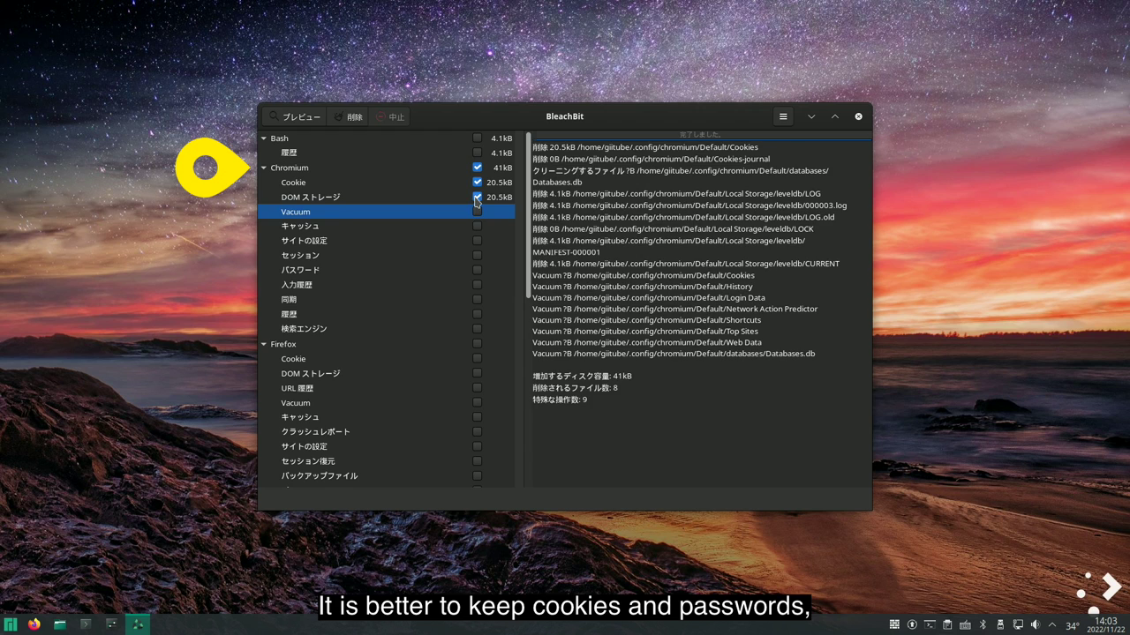
left_click(478, 196)
left_click(477, 183)
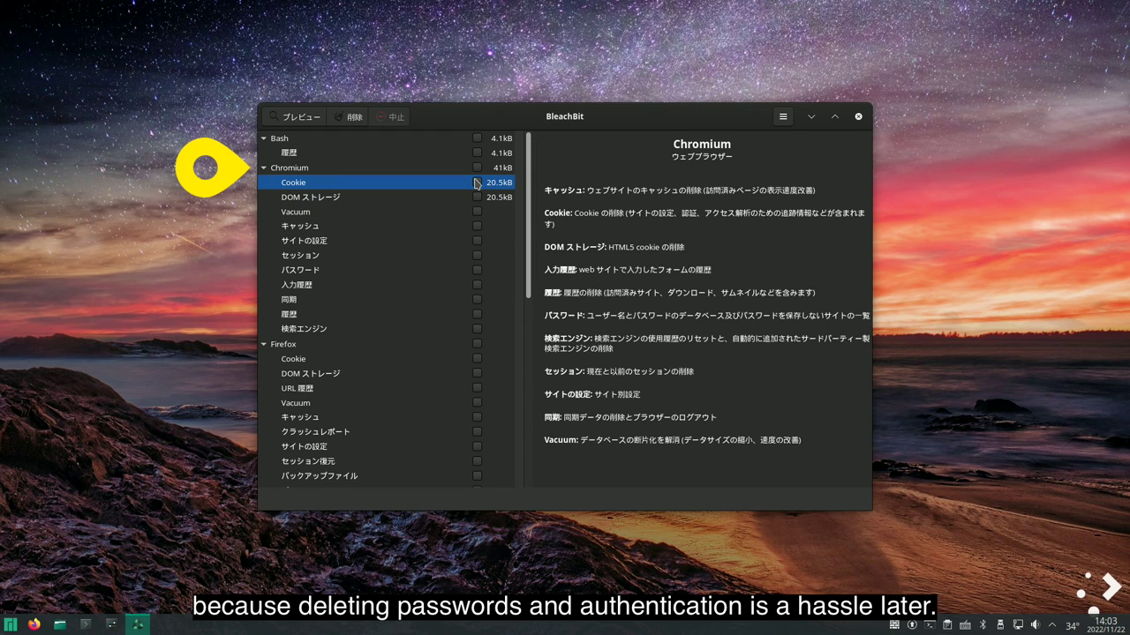
Step: Preview the cleanup of Chromium's cache (キャッシュ) and deselect the item again
left_click(478, 226)
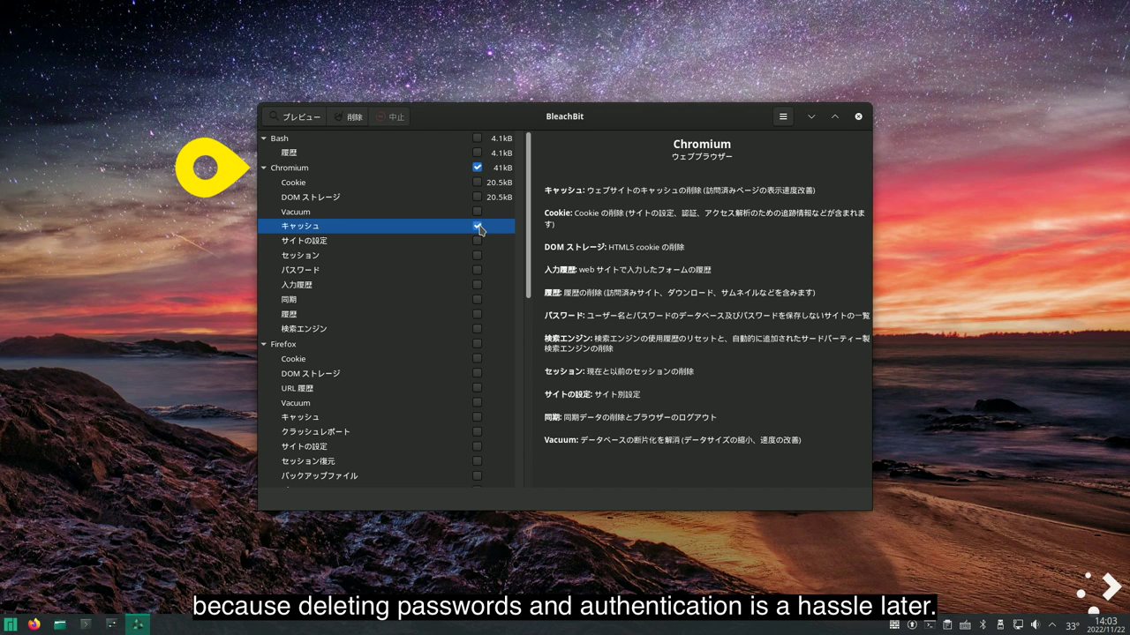
left_click(303, 119)
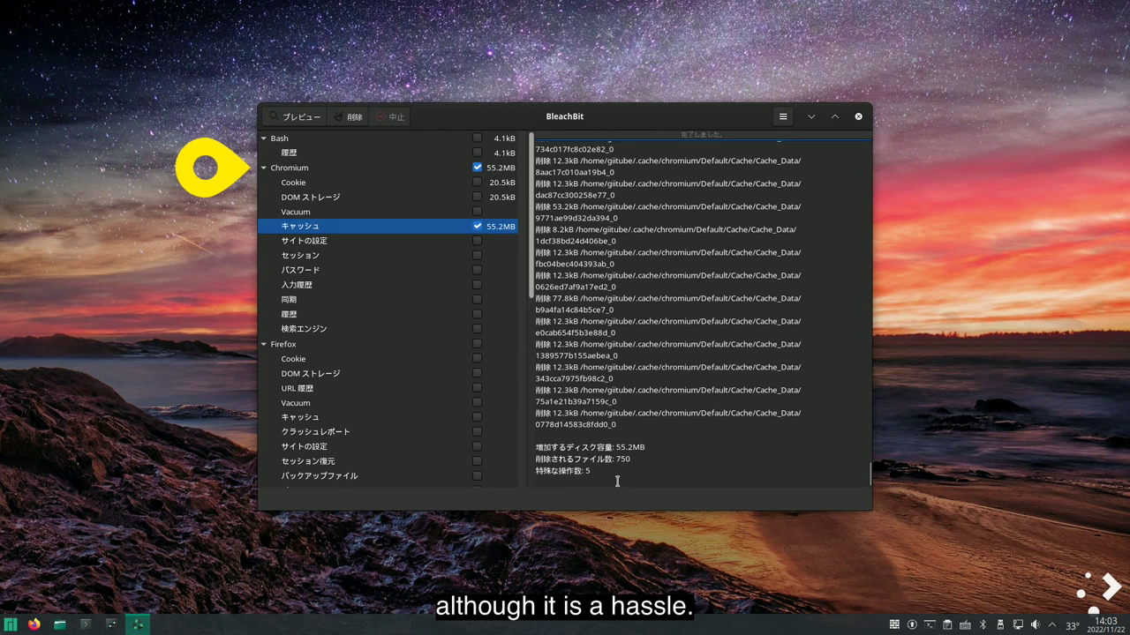
left_click(476, 228)
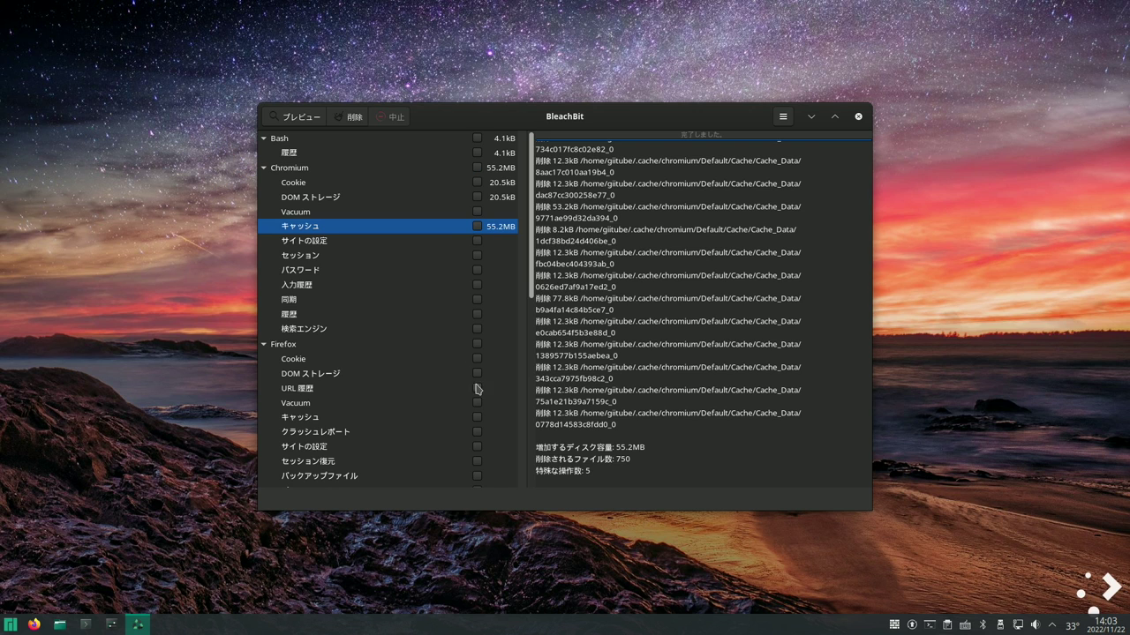
Step: Preview the cleanup of Firefox's cache (キャッシュ) and clear the Firefox selection
left_click(478, 418)
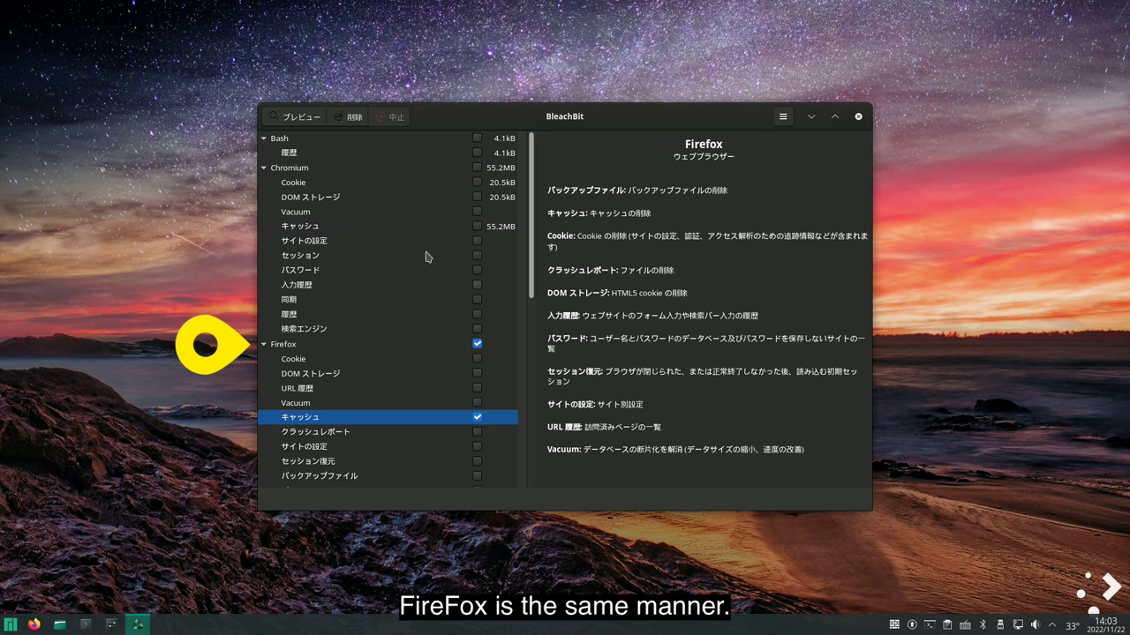
left_click(310, 121)
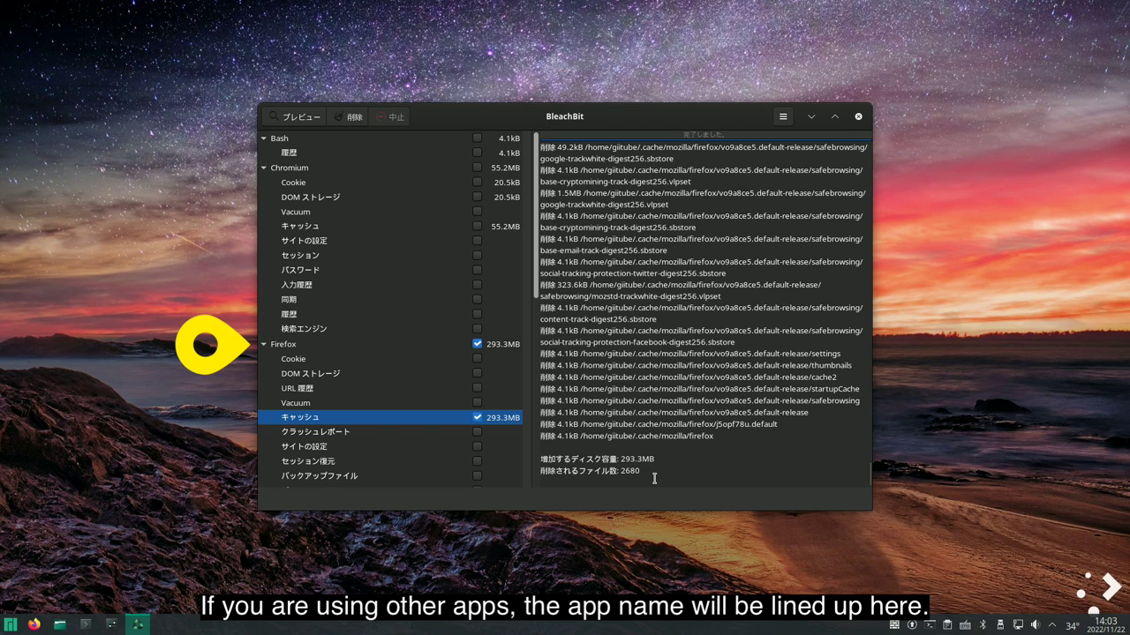
left_click(477, 344)
Step: Preview the journald cleanup of old system journals and deselect the category again
scroll(478, 346, "down", 5)
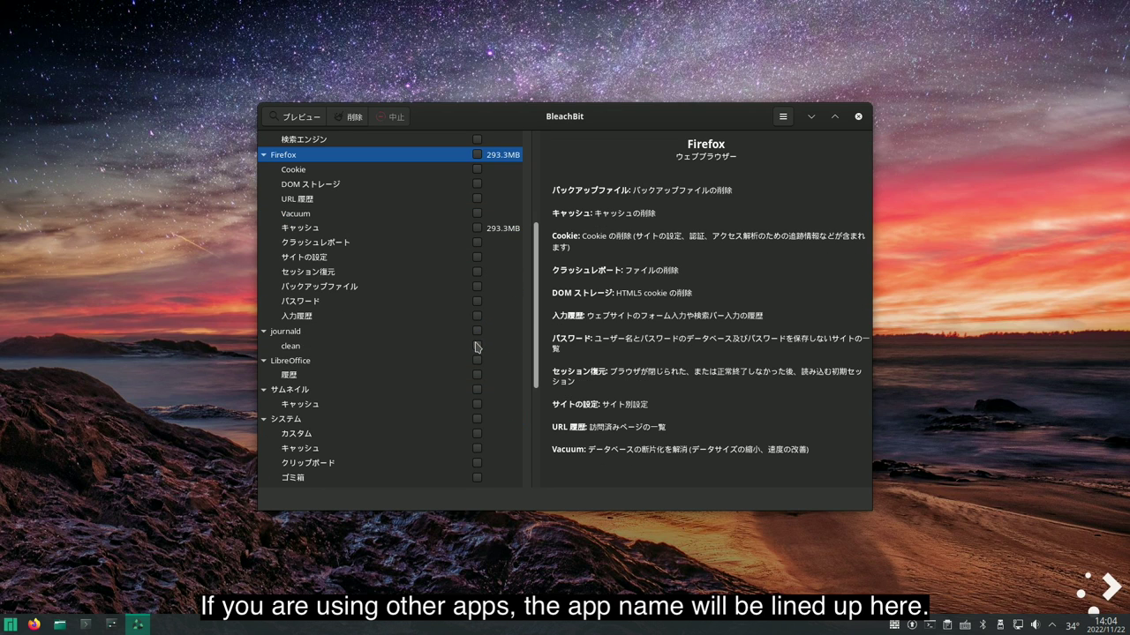
left_click(477, 333)
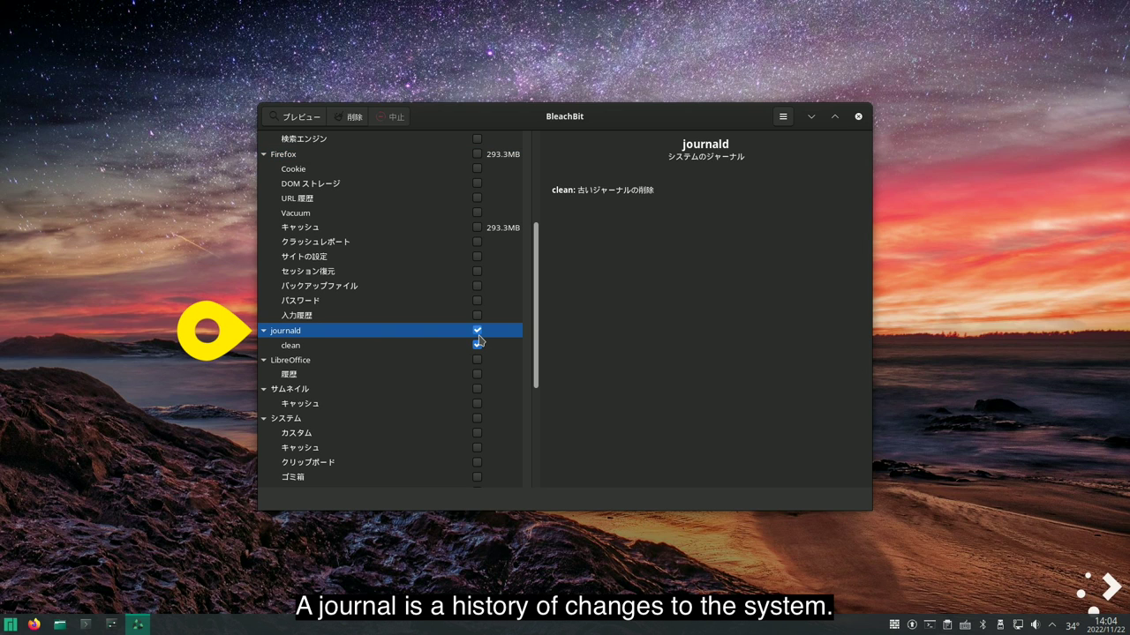
left_click(301, 124)
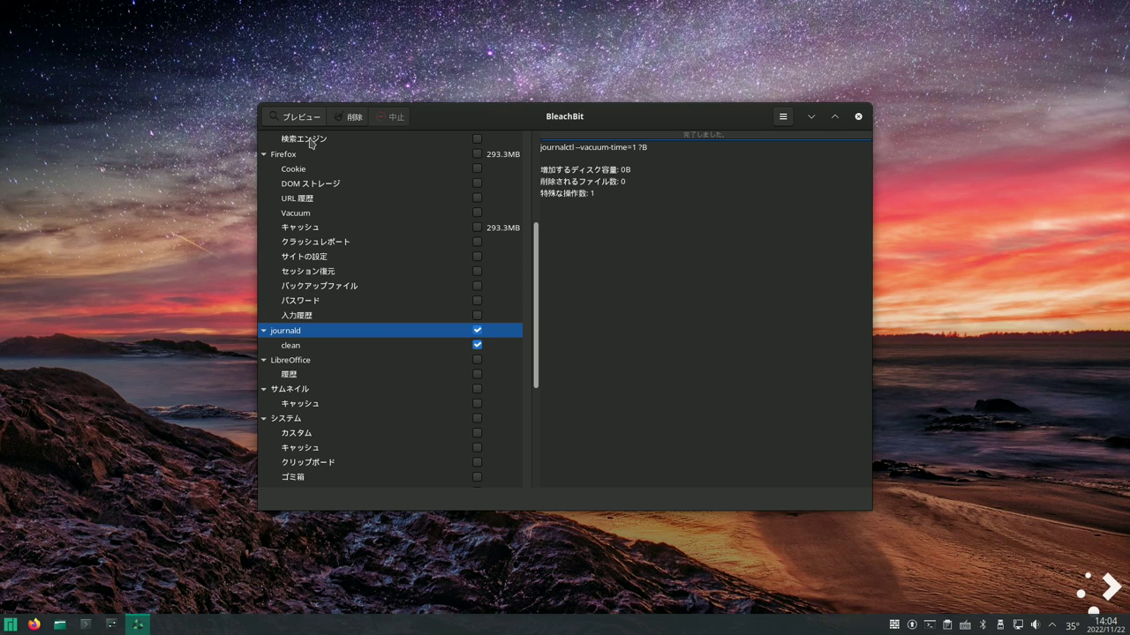
left_click(478, 331)
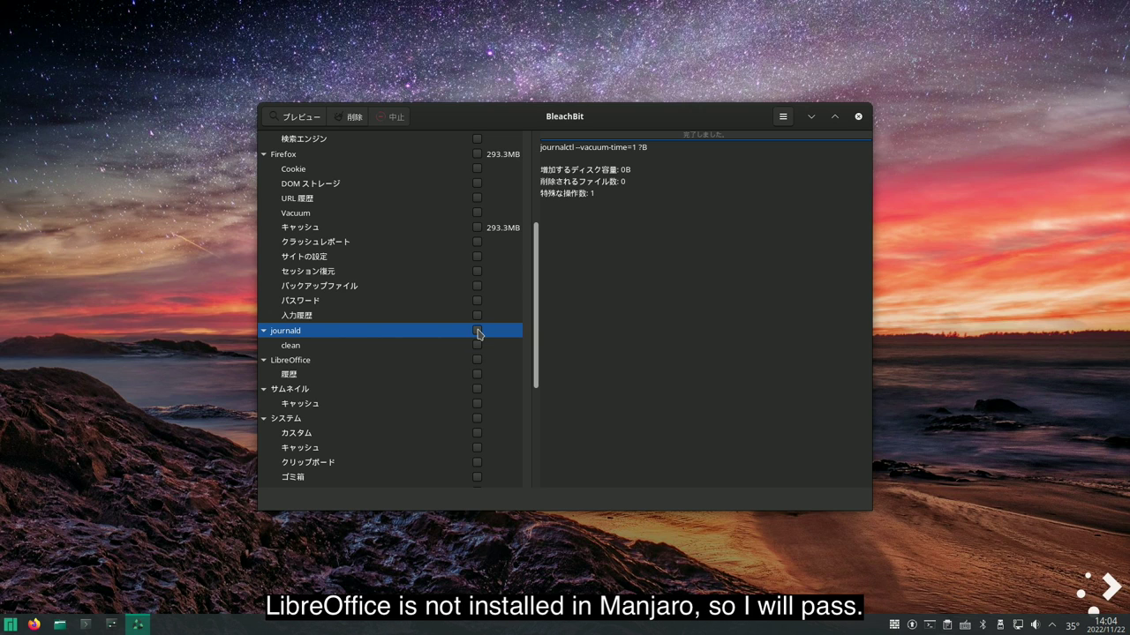
Step: Preview the cleanup of the thumbnail (サムネイル) cache and deselect the category again
left_click(479, 395)
left_click(479, 396)
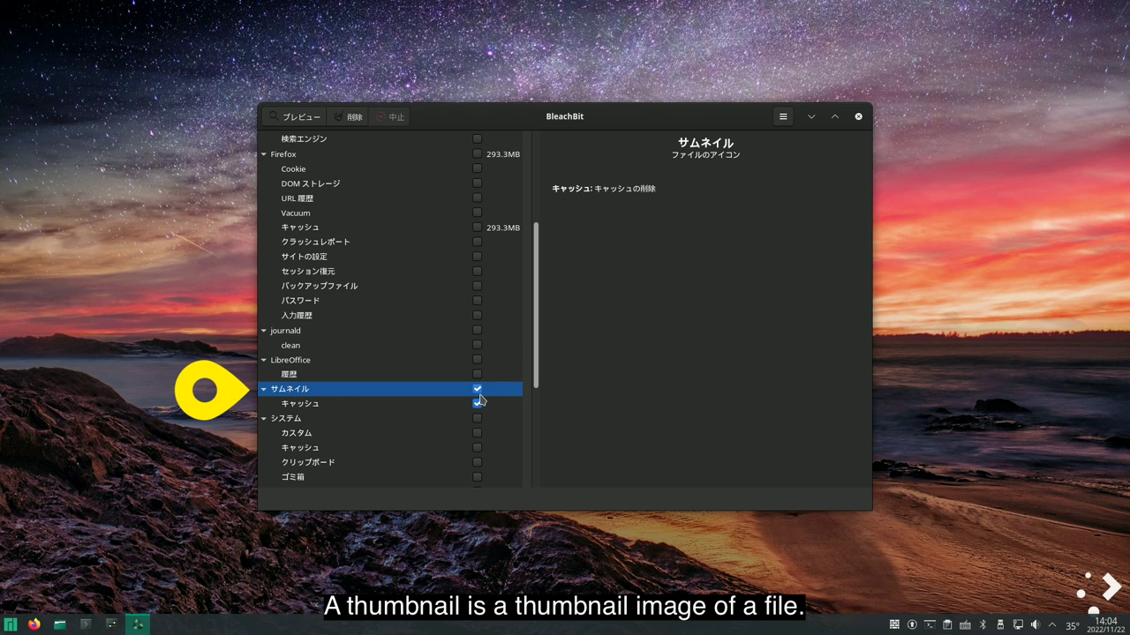
left_click(305, 122)
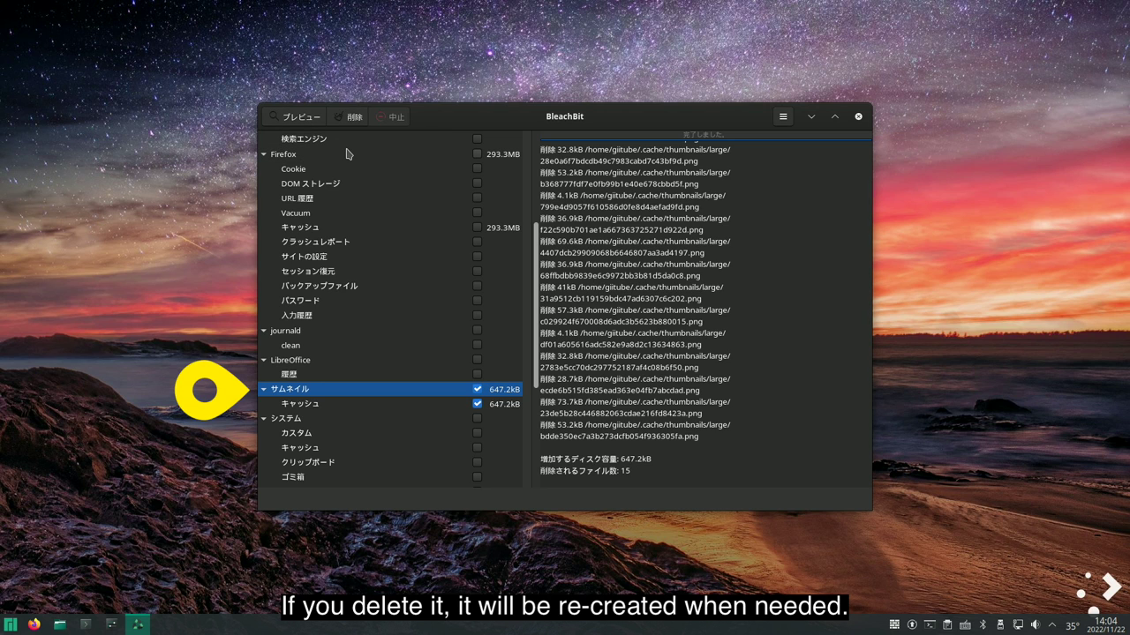
left_click(479, 393)
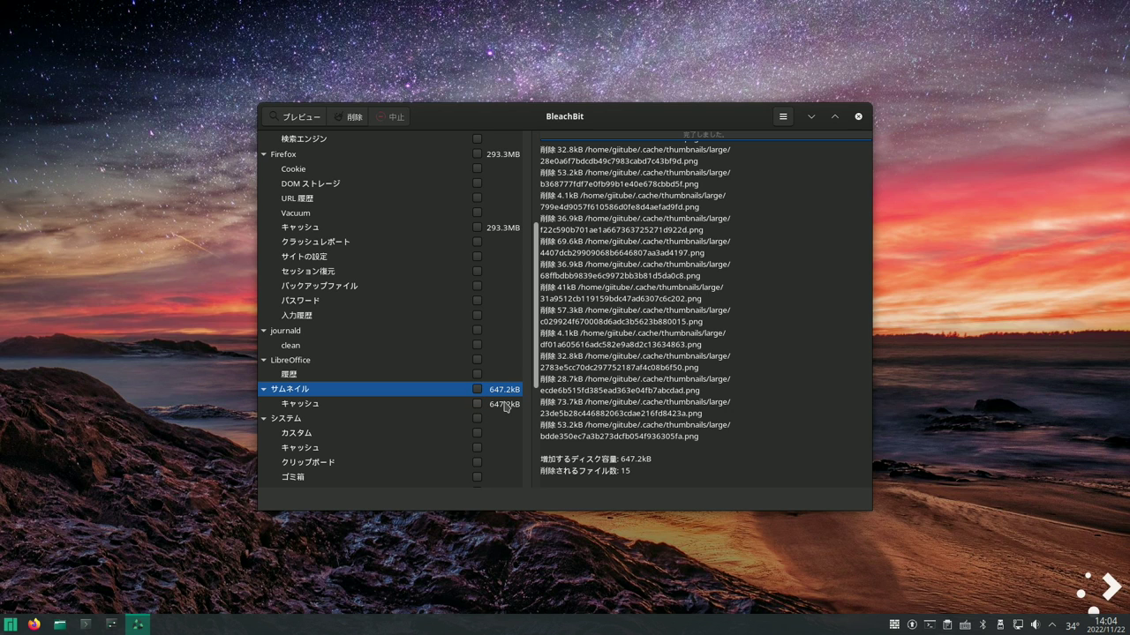
Step: Examine where custom (カスタム) files and folders for deletion are specified in the settings, and close the settings unchanged
left_click(441, 436)
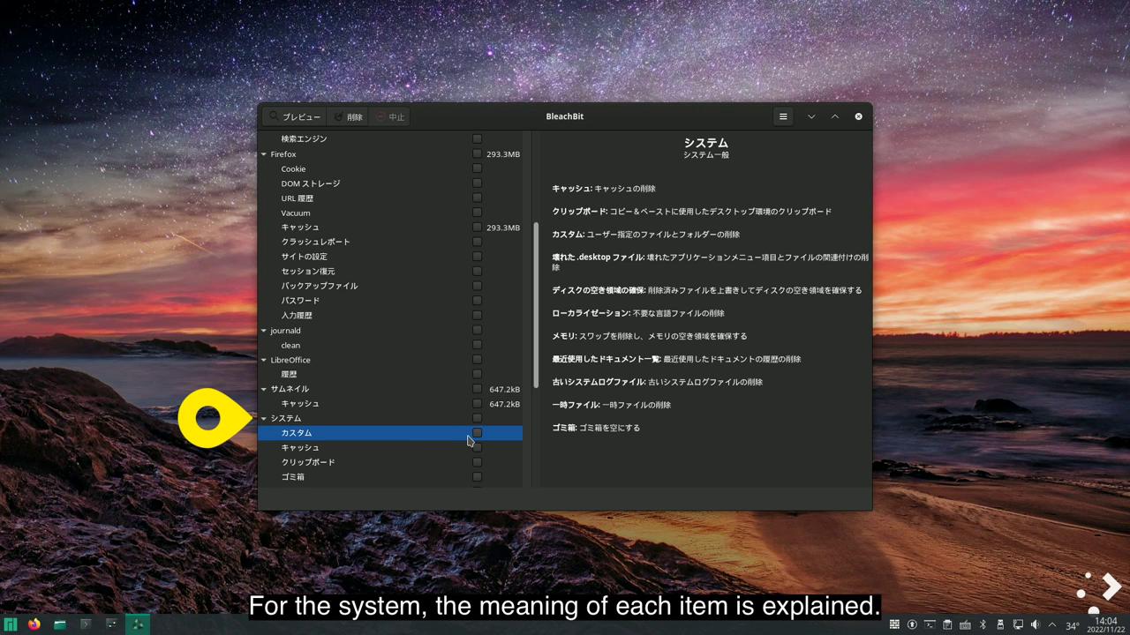
left_click(782, 118)
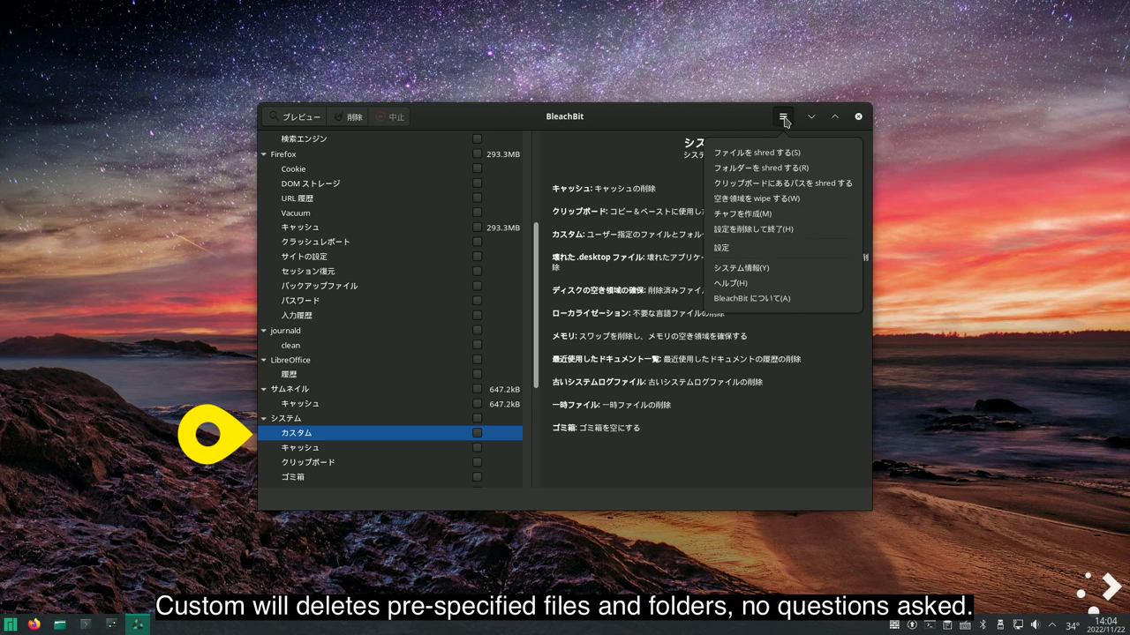
left_click(765, 250)
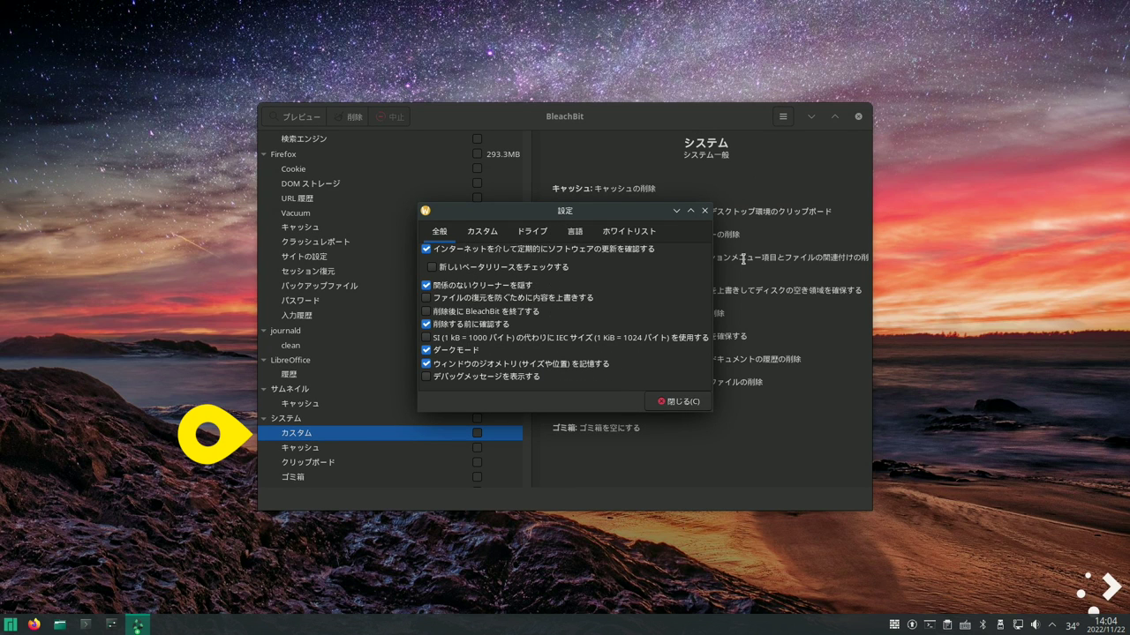
left_click(485, 236)
left_click_drag(500, 215, 698, 227)
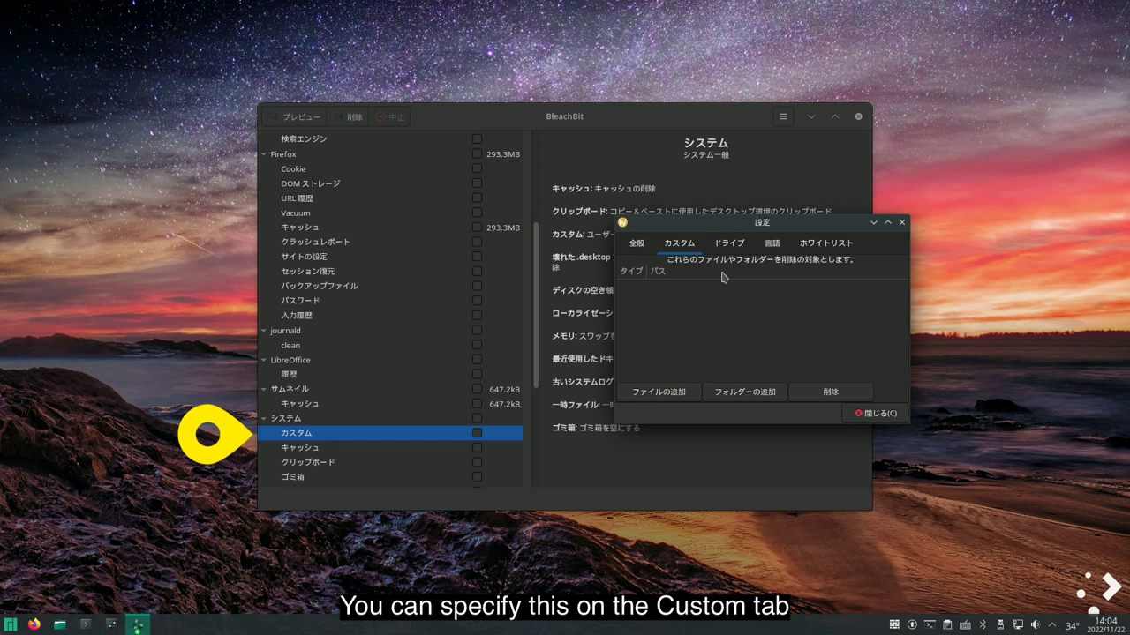
left_click(873, 414)
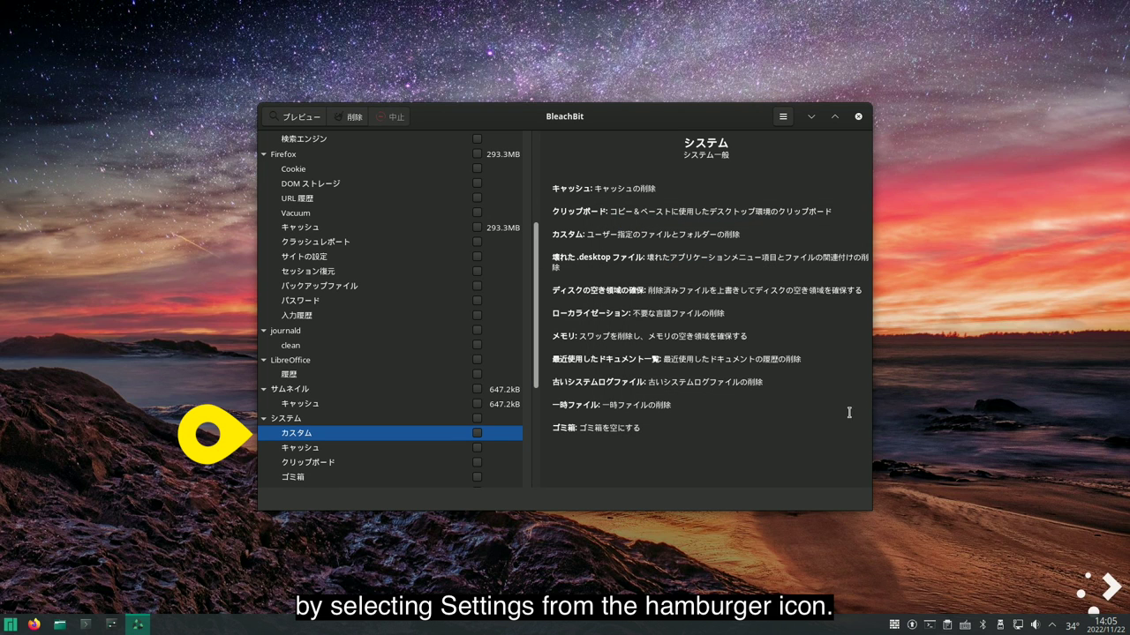
Step: Preview the システム cache (キャッシュ) cleanup, checking memory usage with free in the drop-down terminal, and deselect the item
left_click(476, 450)
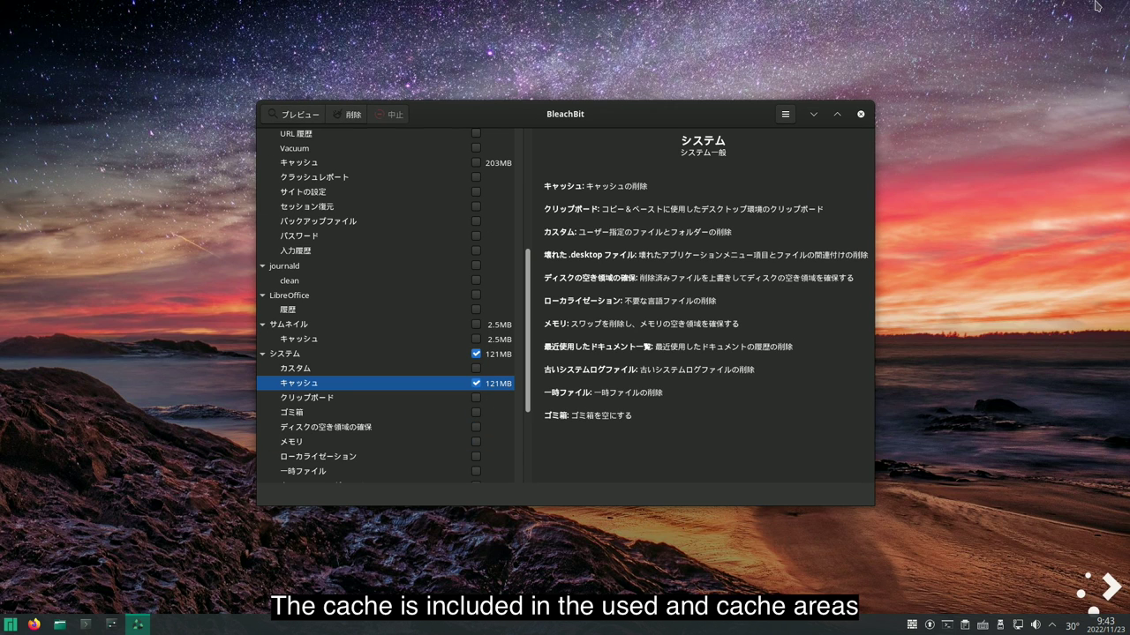
key("F12")
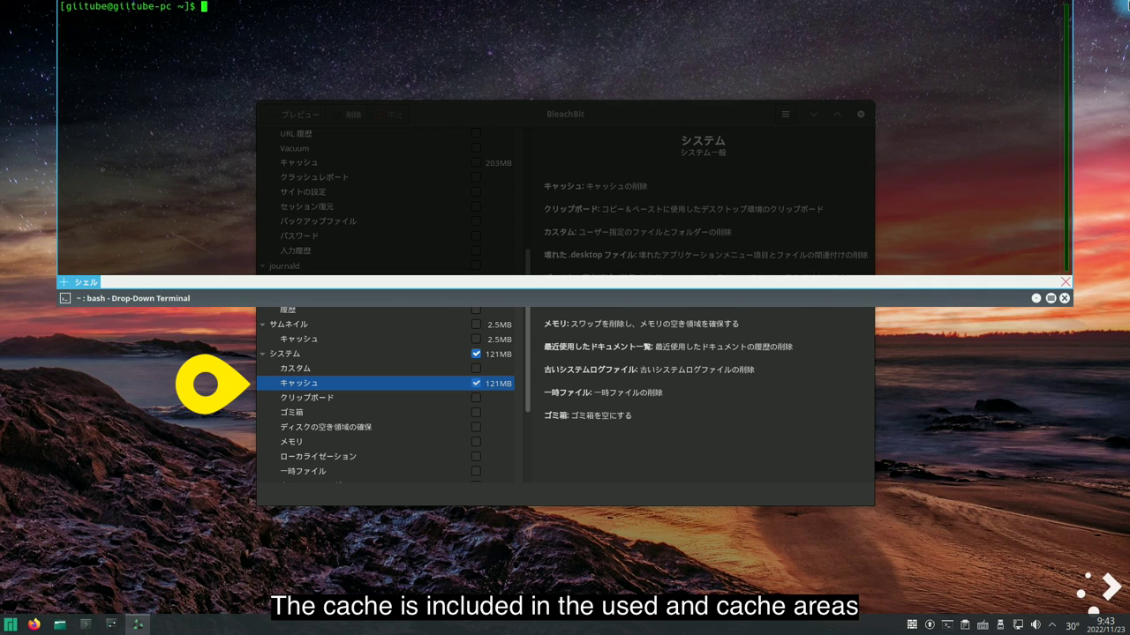
type("free")
key("Return")
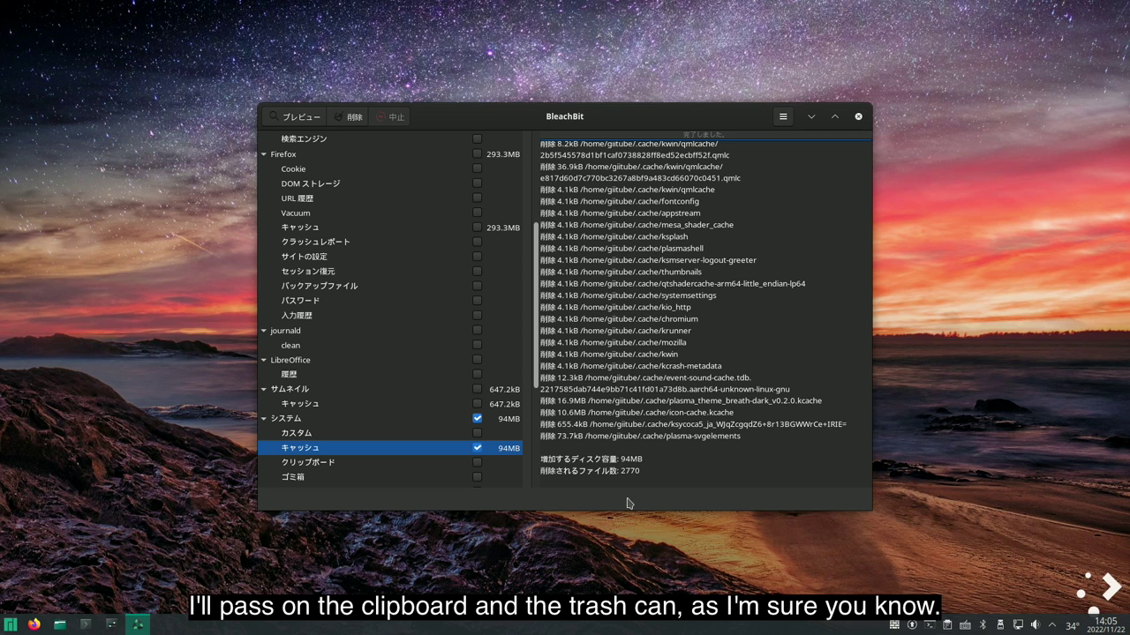
left_click(476, 451)
Step: Preview the システム free disk space item (ディスクの空き領域の確保), accepting its warning, and deselect it again
scroll(418, 455, "down", 3)
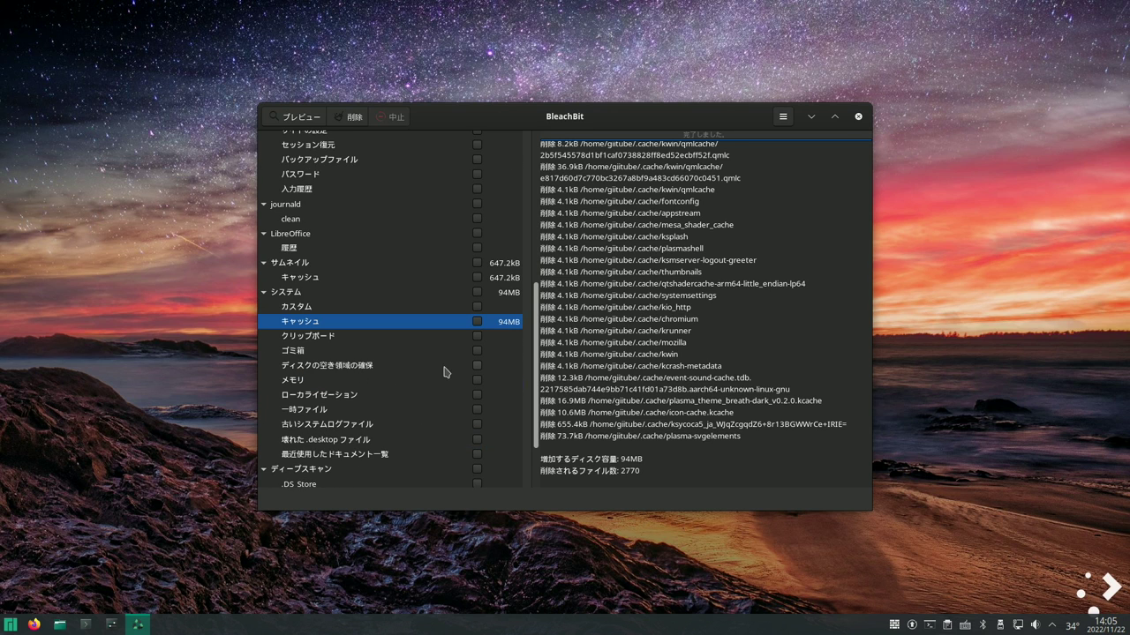
left_click(477, 366)
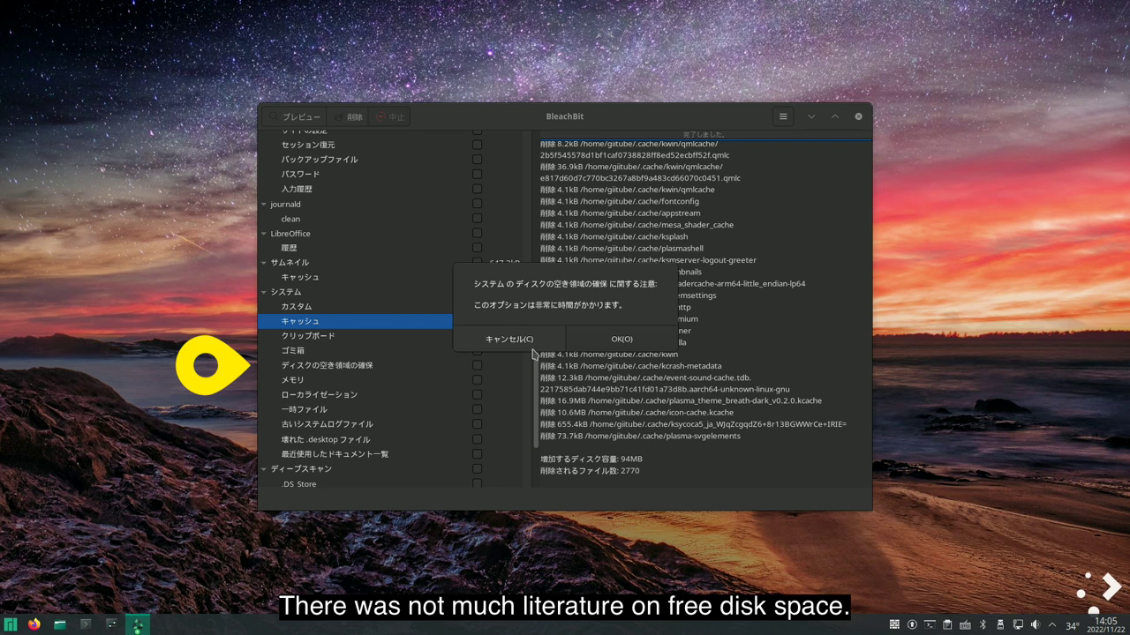
left_click(623, 340)
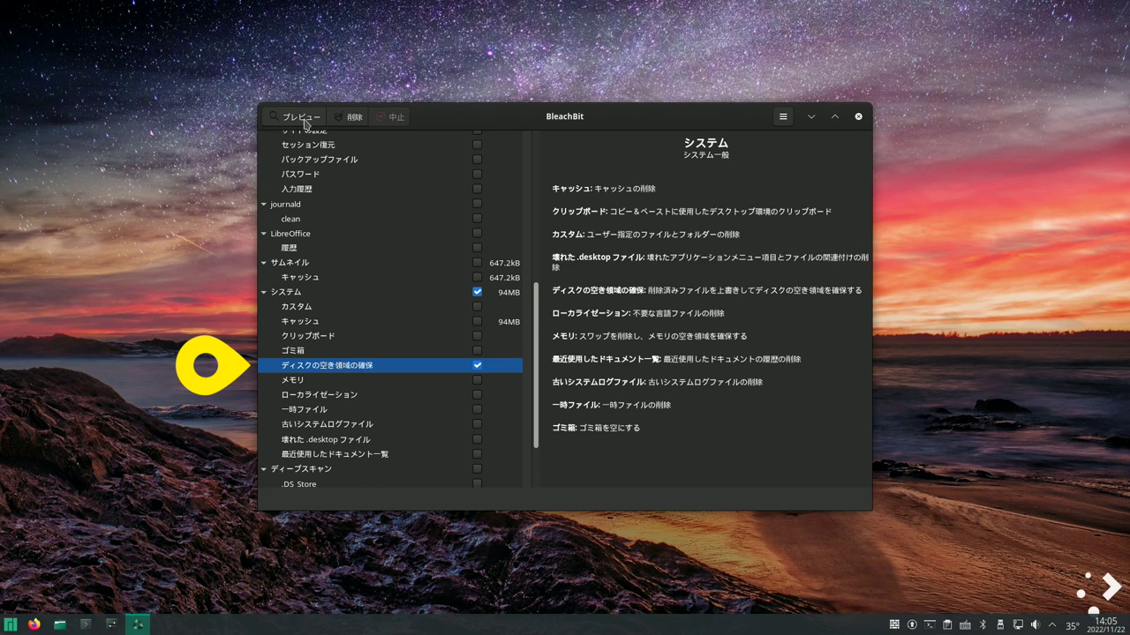
left_click(300, 117)
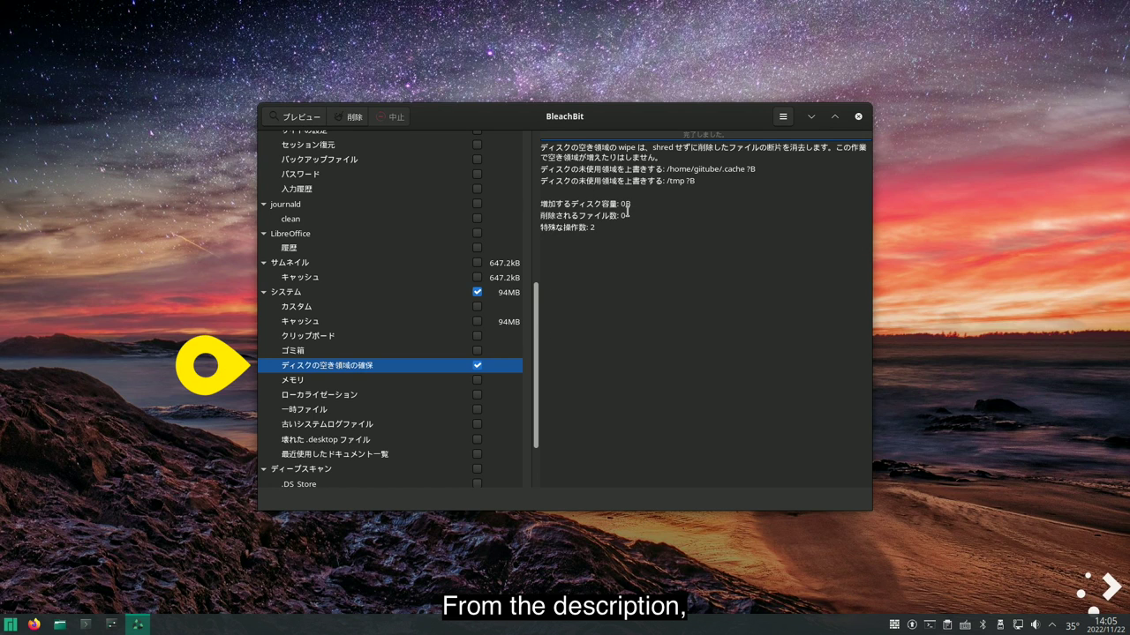
left_click(479, 367)
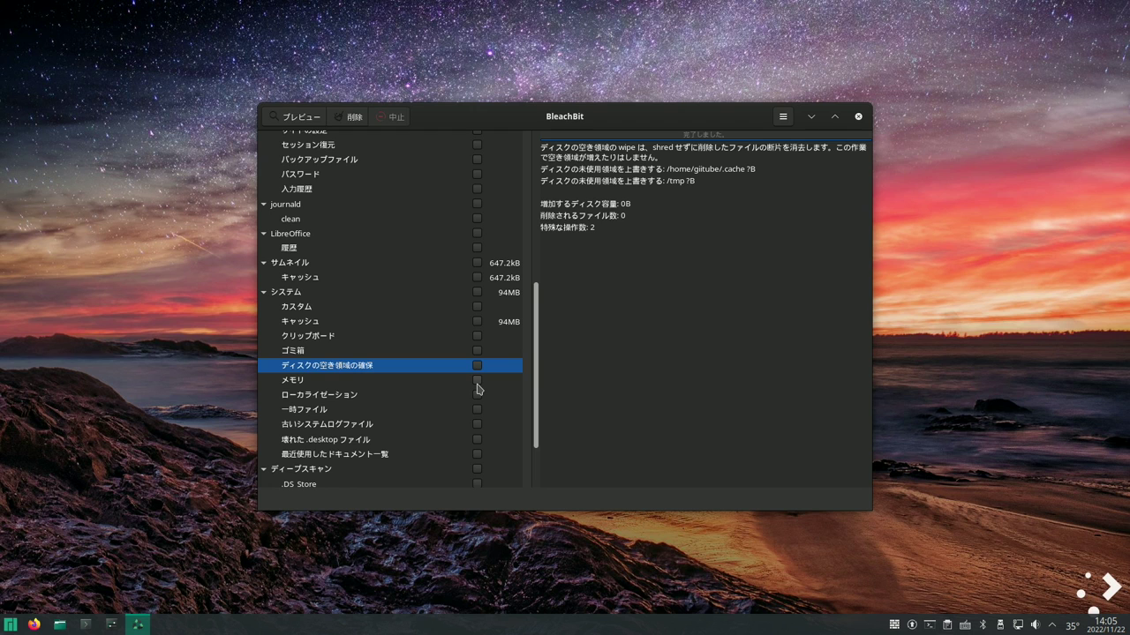
Step: Preview the システム memory item (メモリ), accepting its warning, and deselect it again
left_click(477, 380)
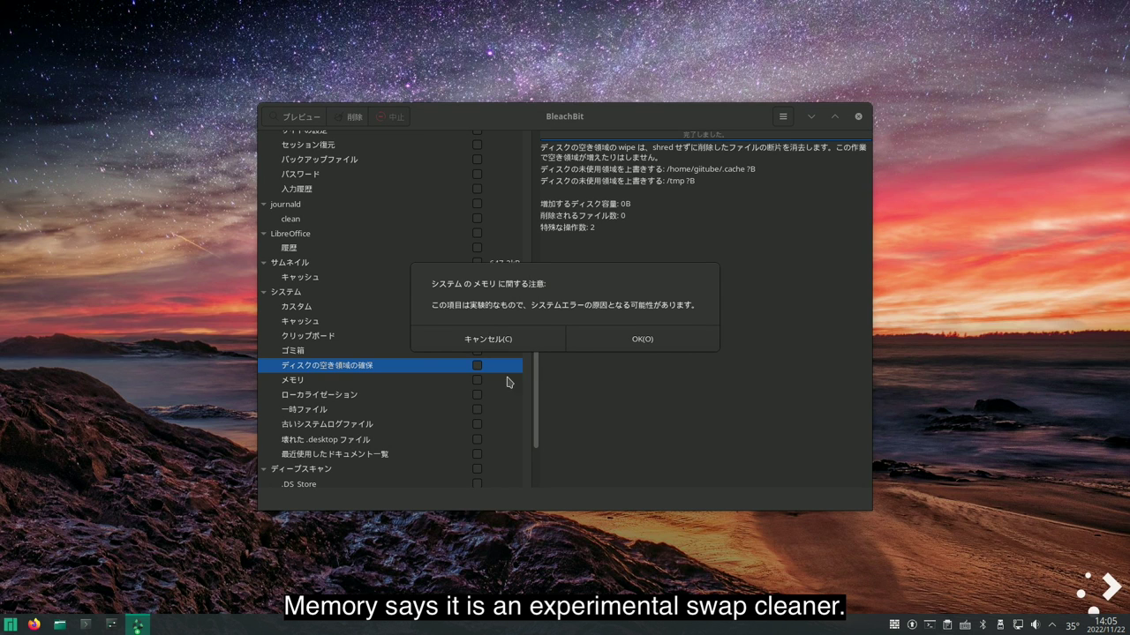
left_click(628, 339)
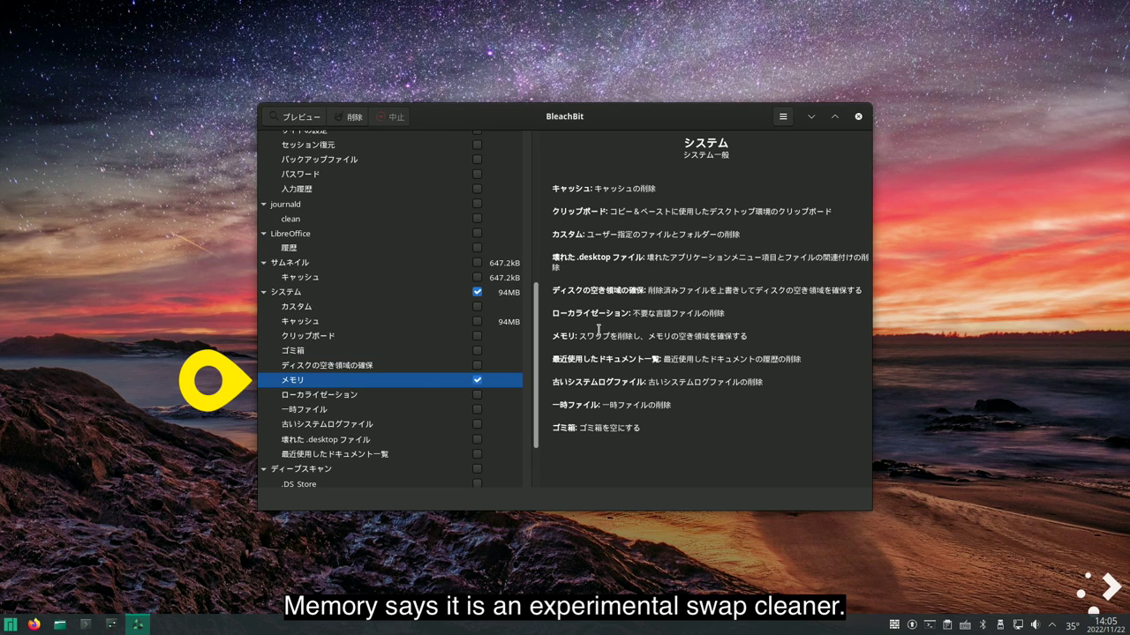
left_click(304, 117)
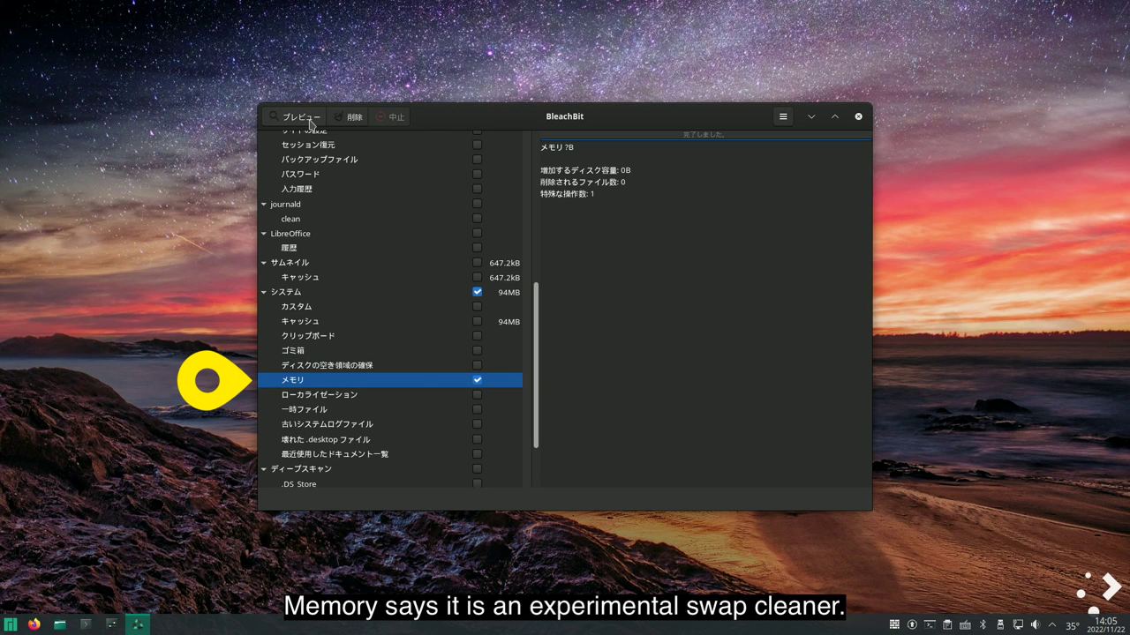
left_click(481, 384)
Step: Preview the システム localization item (ローカライゼーション), accepting its notice, and deselect it again
left_click(478, 395)
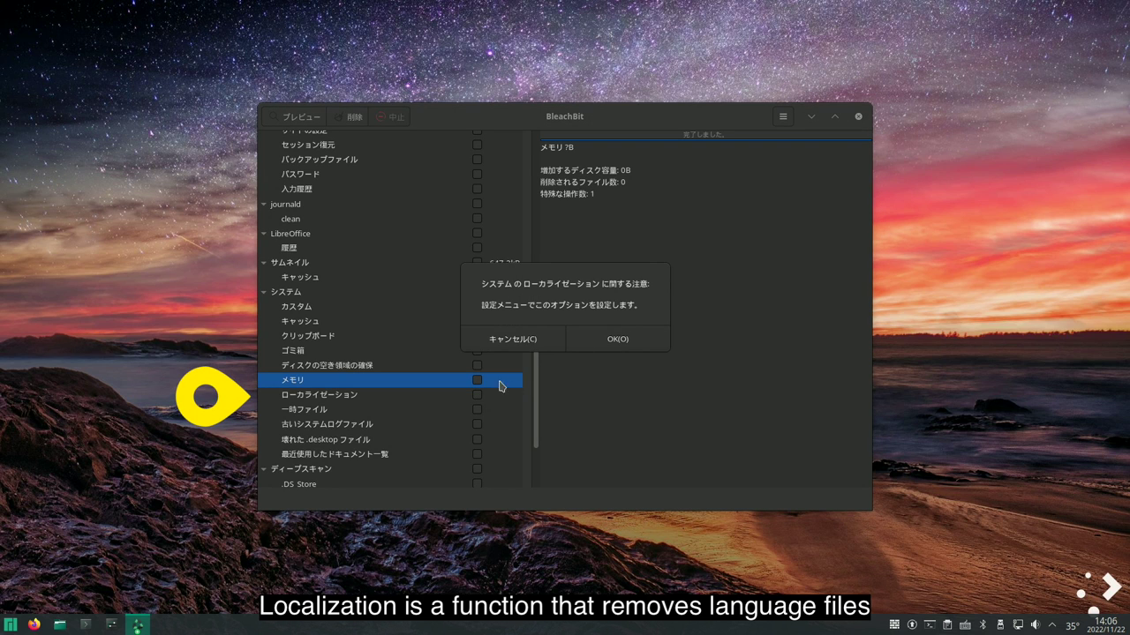
left_click(606, 339)
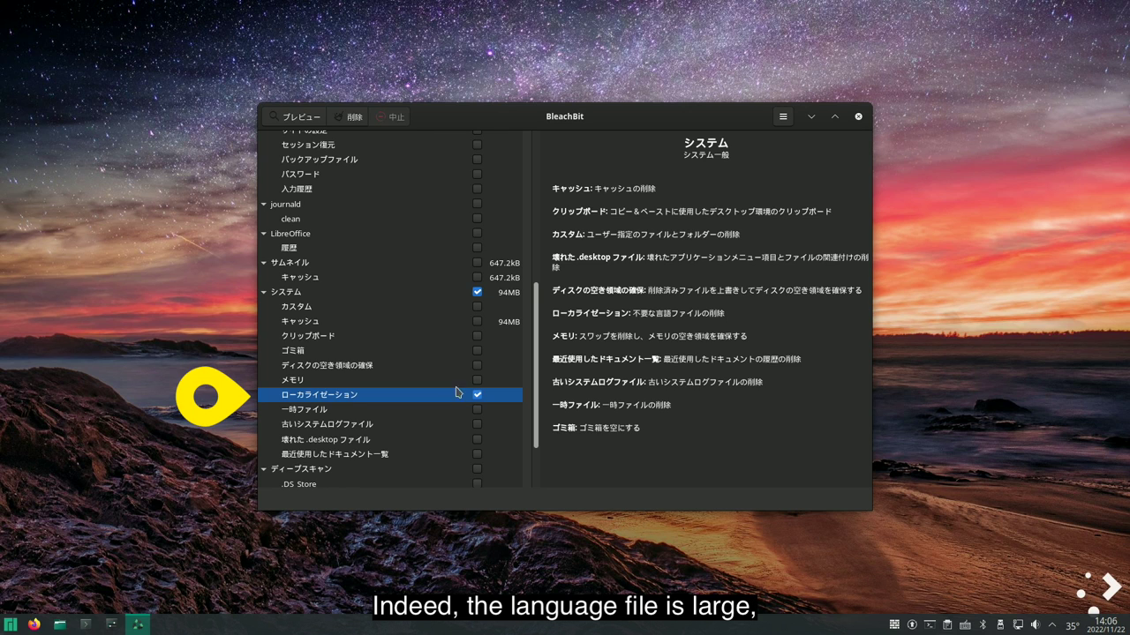
left_click(320, 126)
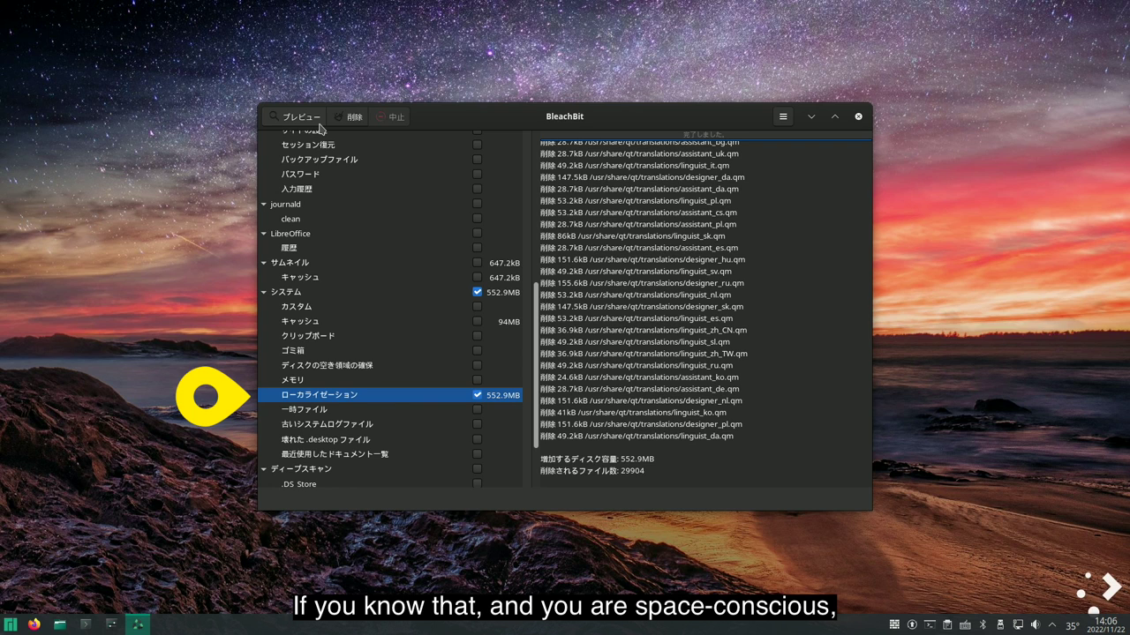
left_click(476, 399)
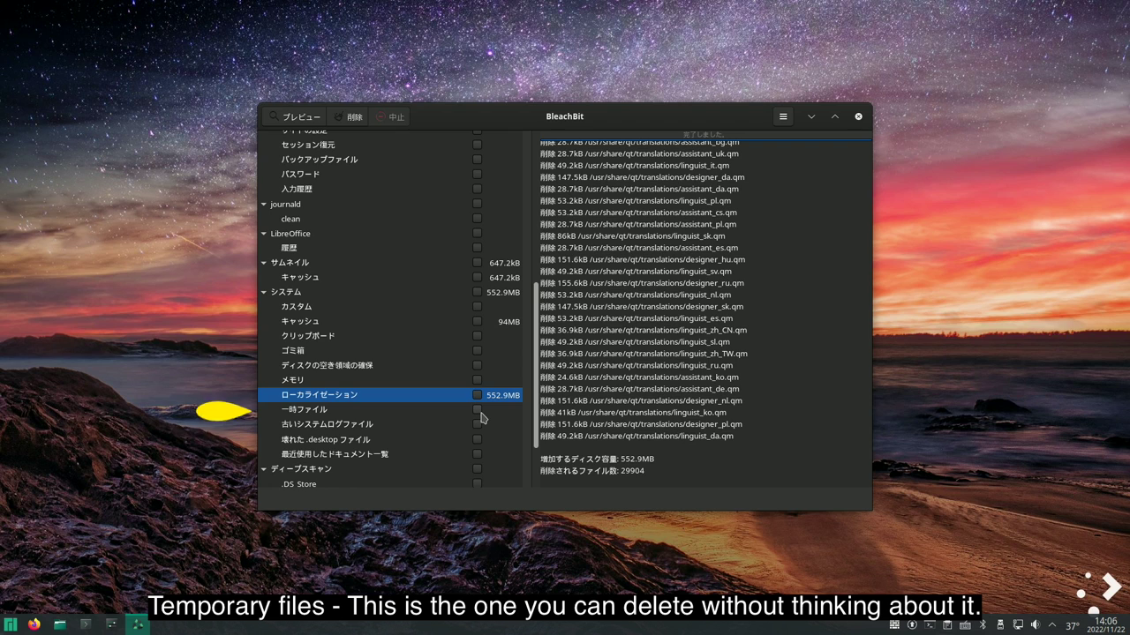
Step: Preview the cleanup of temporary files (一時ファイル) under システム and deselect the item again
left_click(478, 410)
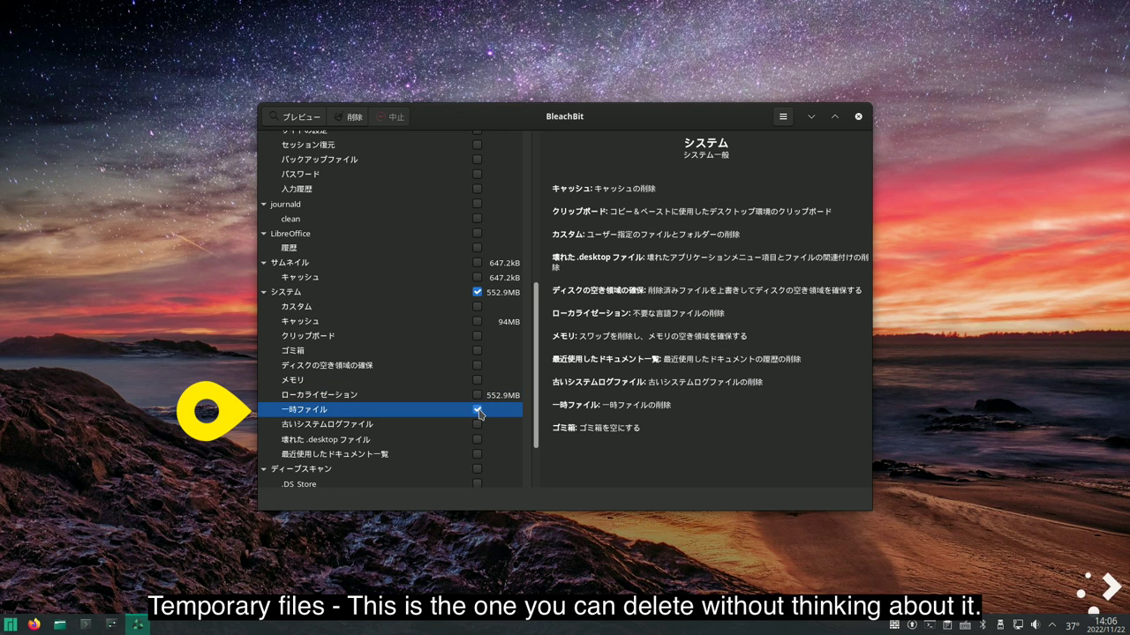
left_click(308, 120)
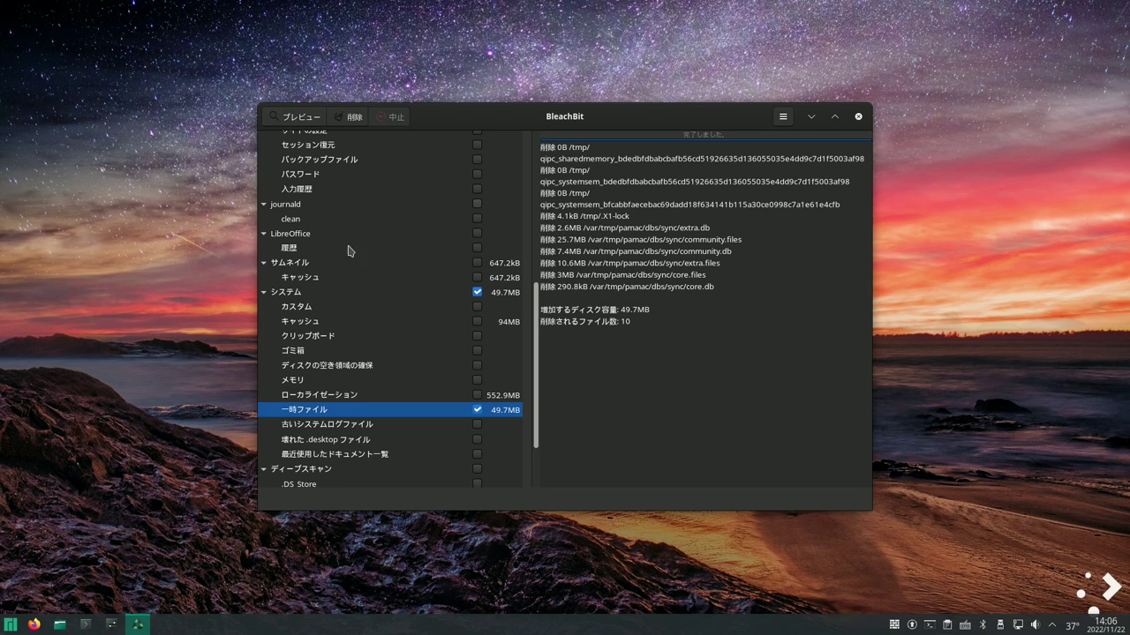
left_click(478, 410)
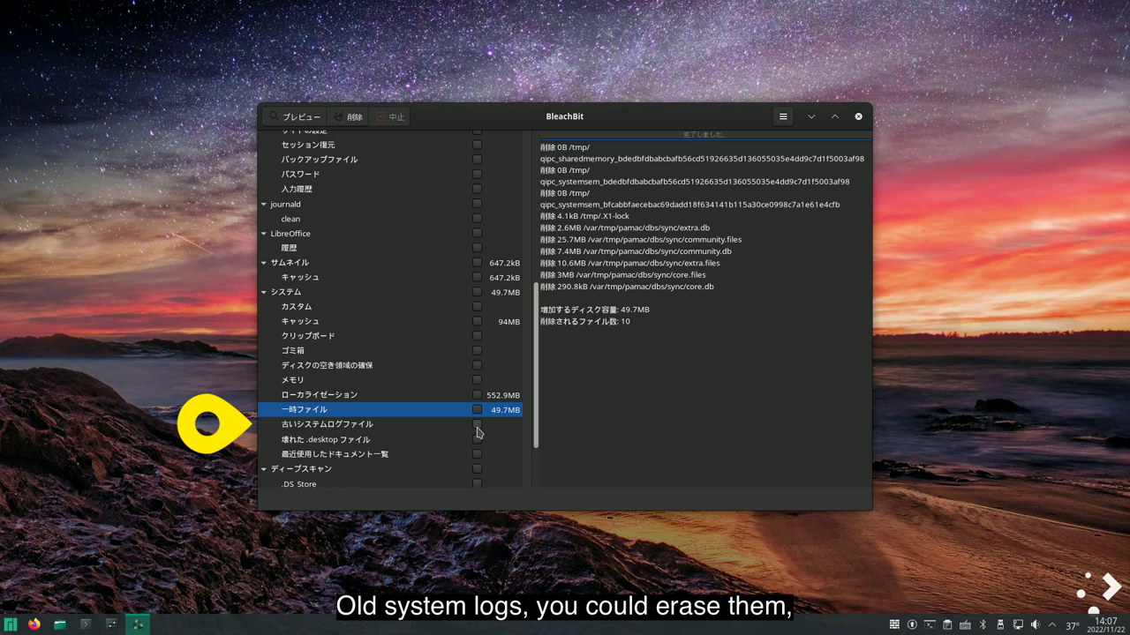
Step: Preview the cleanup of old system log files (古いシステムログファイル) and deselect the item again
left_click(478, 426)
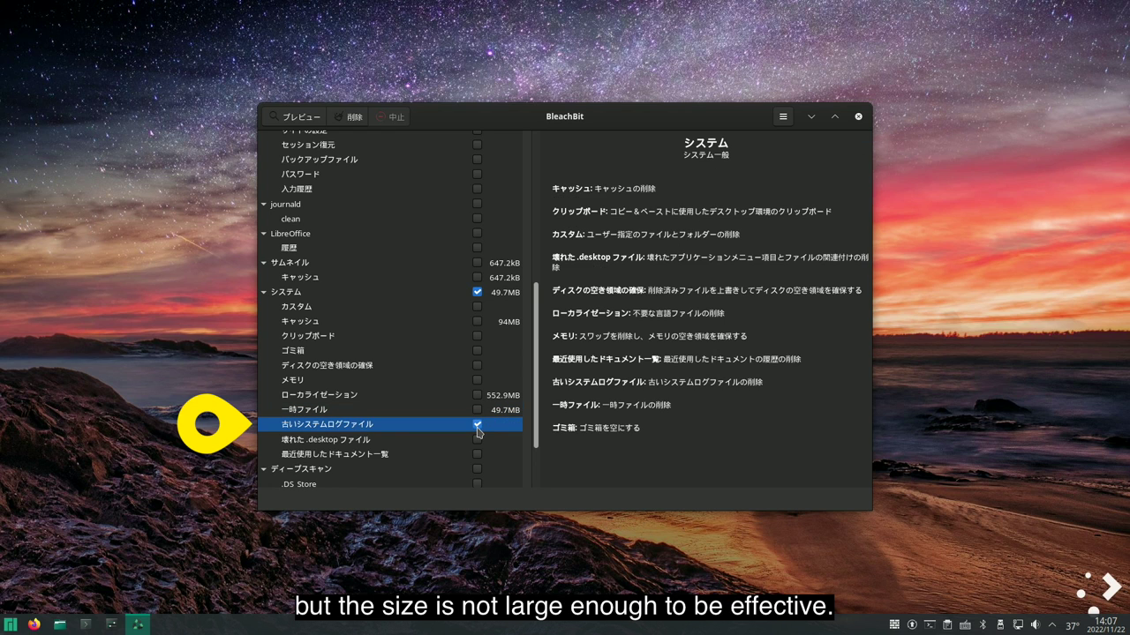
left_click(313, 123)
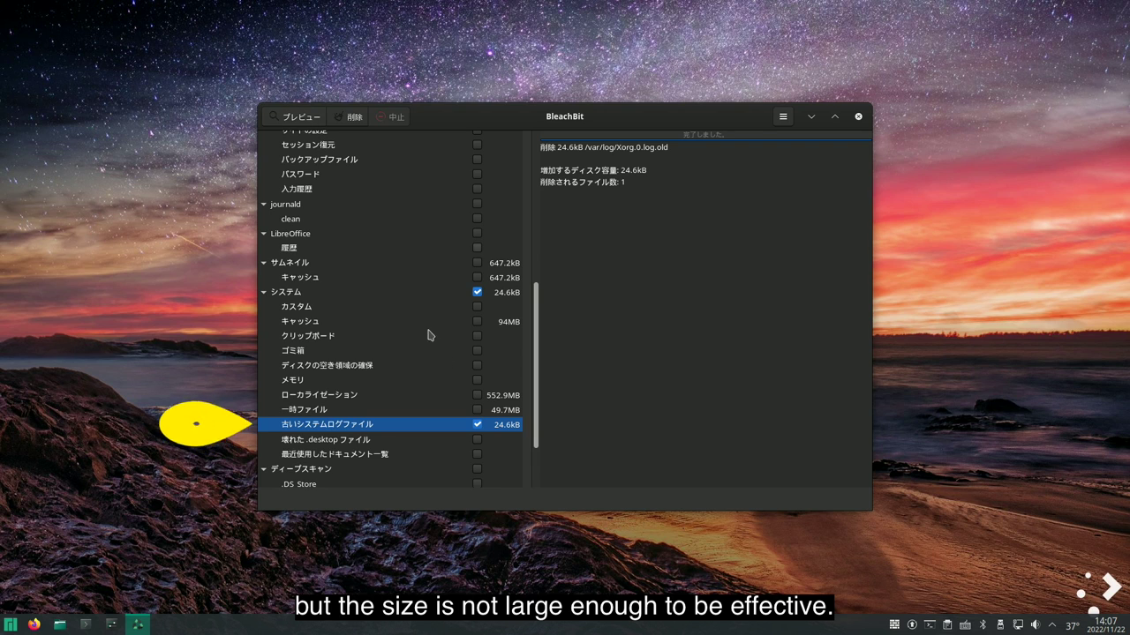
left_click(476, 427)
Step: Preview the cleanup of broken .desktop files (壊れた .desktop ファイル) and deselect the item again
left_click(476, 439)
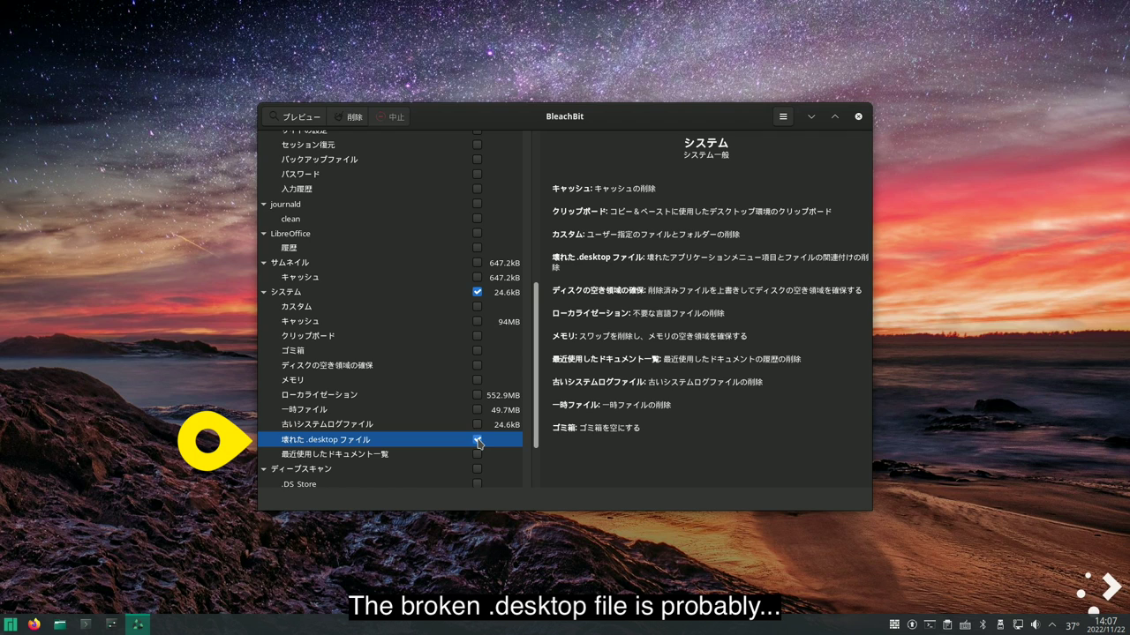
left_click(302, 120)
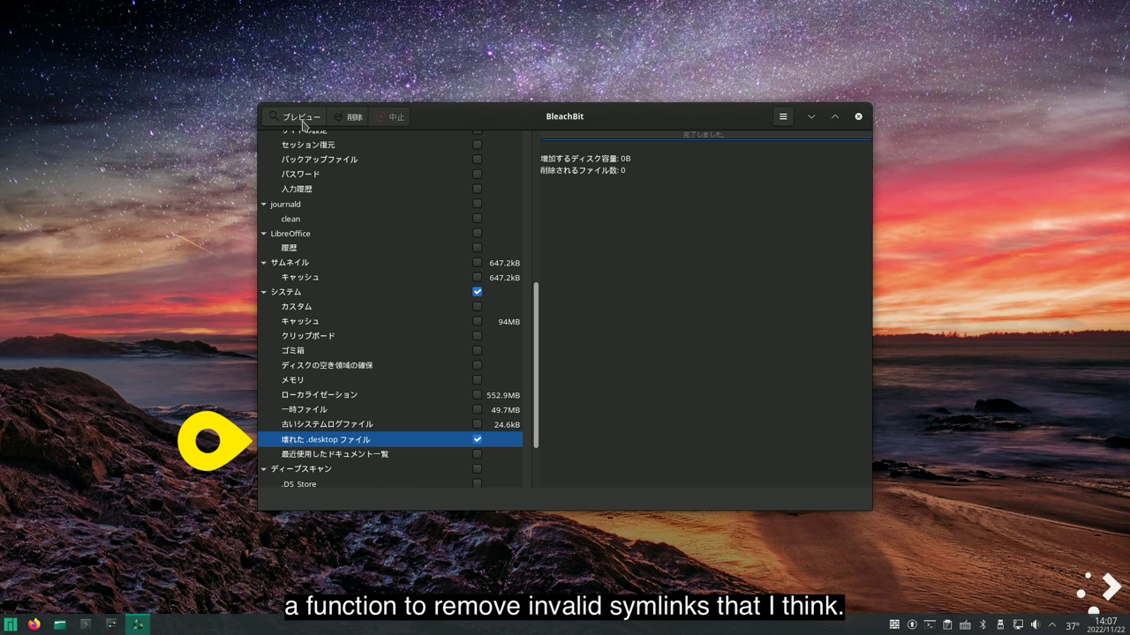
left_click(302, 120)
left_click(479, 440)
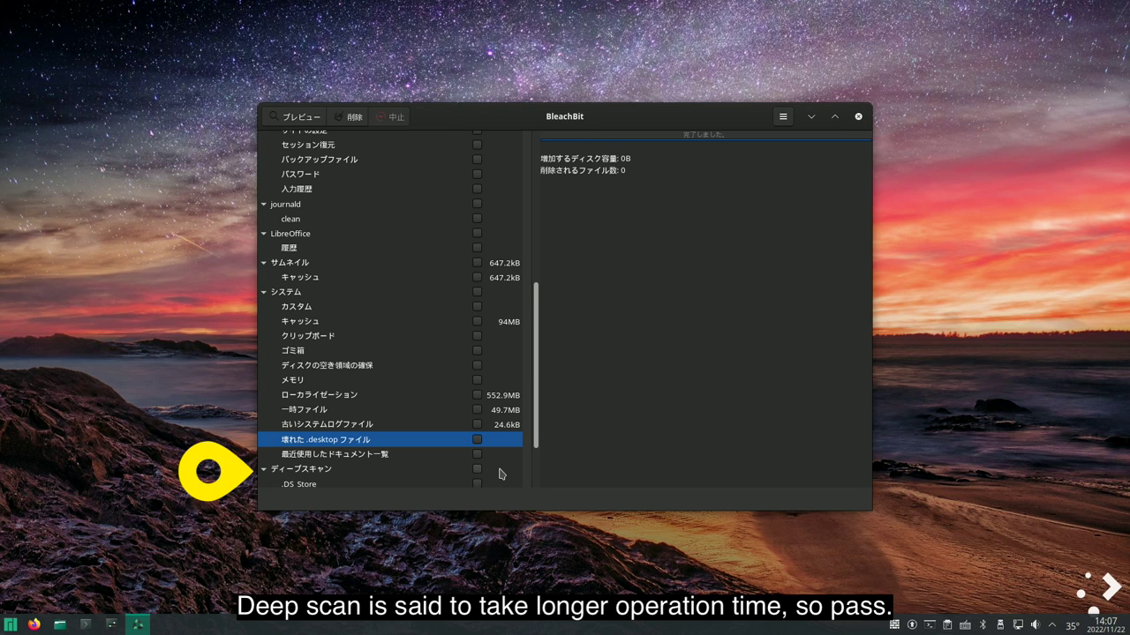
Step: Look at the chooser for shredding files, cancel it, and review the other shred, wipe and chaff commands
scroll(491, 473, "up", 3)
scroll(491, 473, "up", 2)
scroll(491, 473, "down", 7)
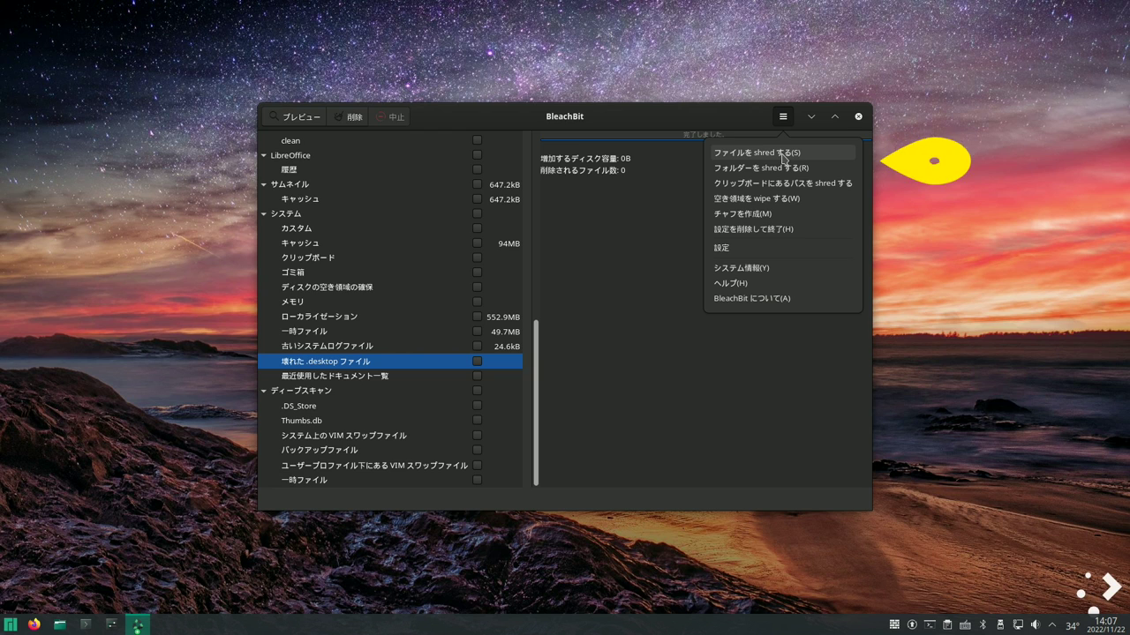
left_click(782, 153)
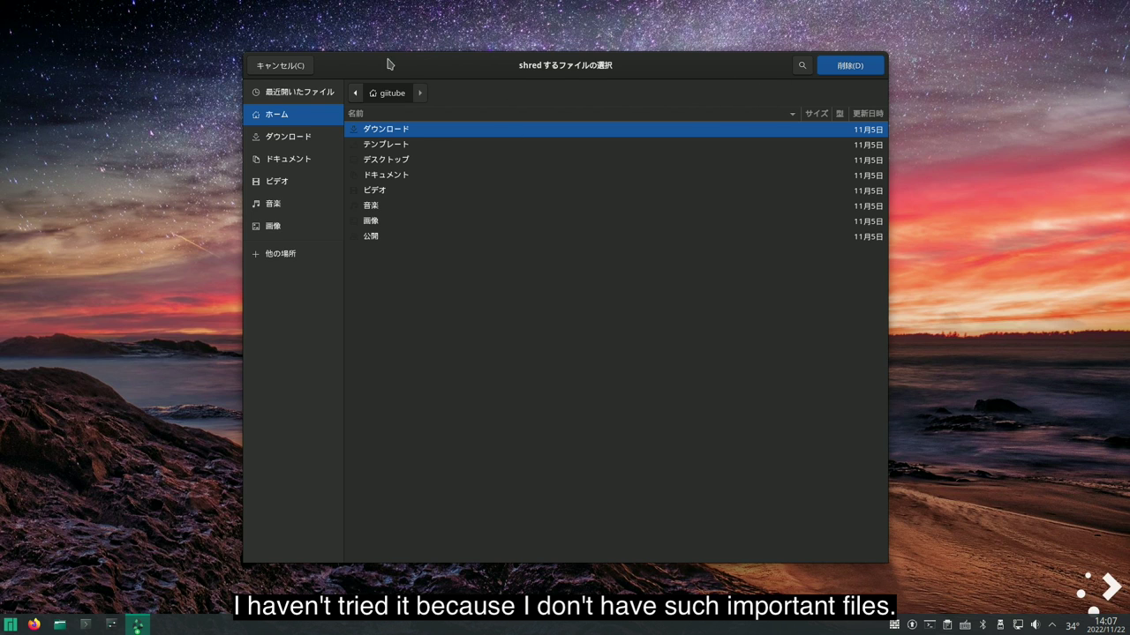
left_click(281, 67)
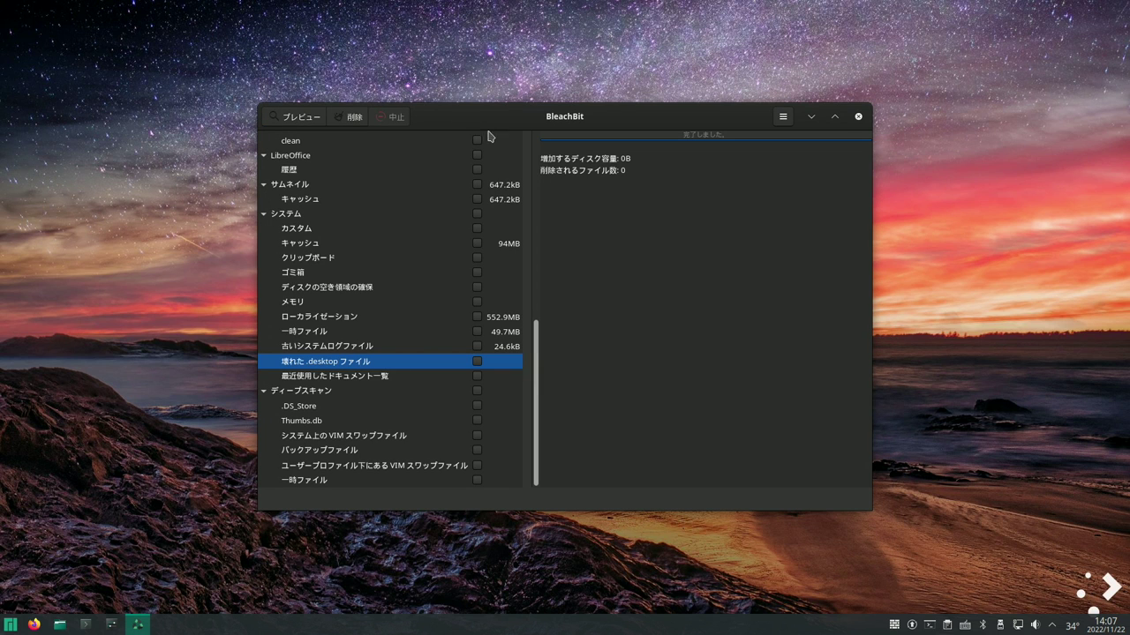
left_click(783, 117)
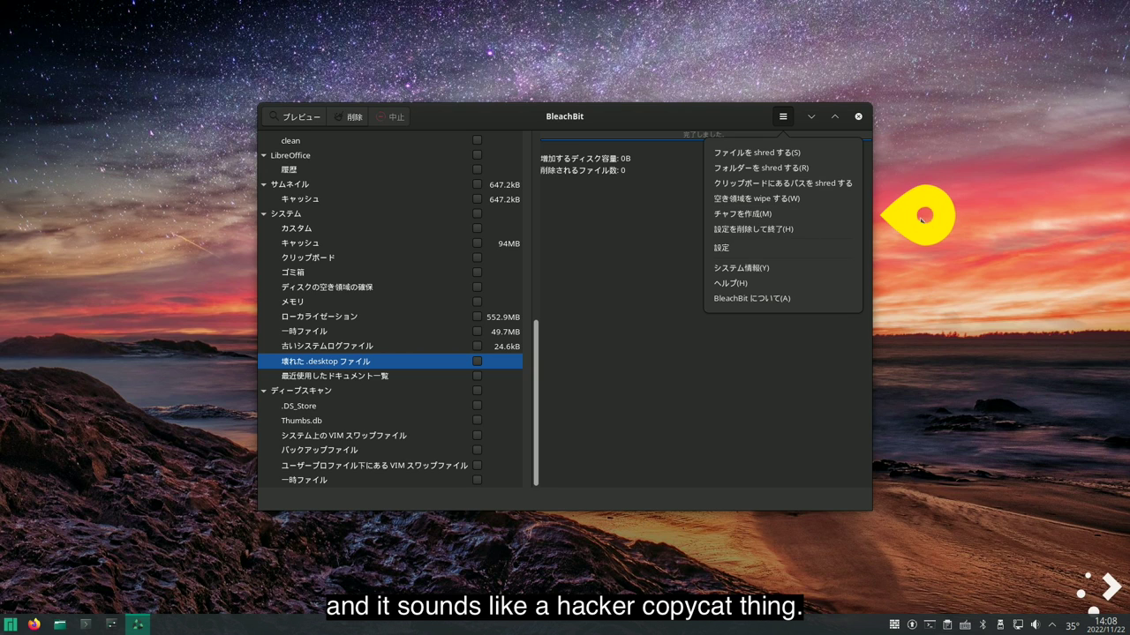
Step: Review BleachBit's settings (設定), including the general options and the whitelist (ホワイトリスト)
left_click(756, 250)
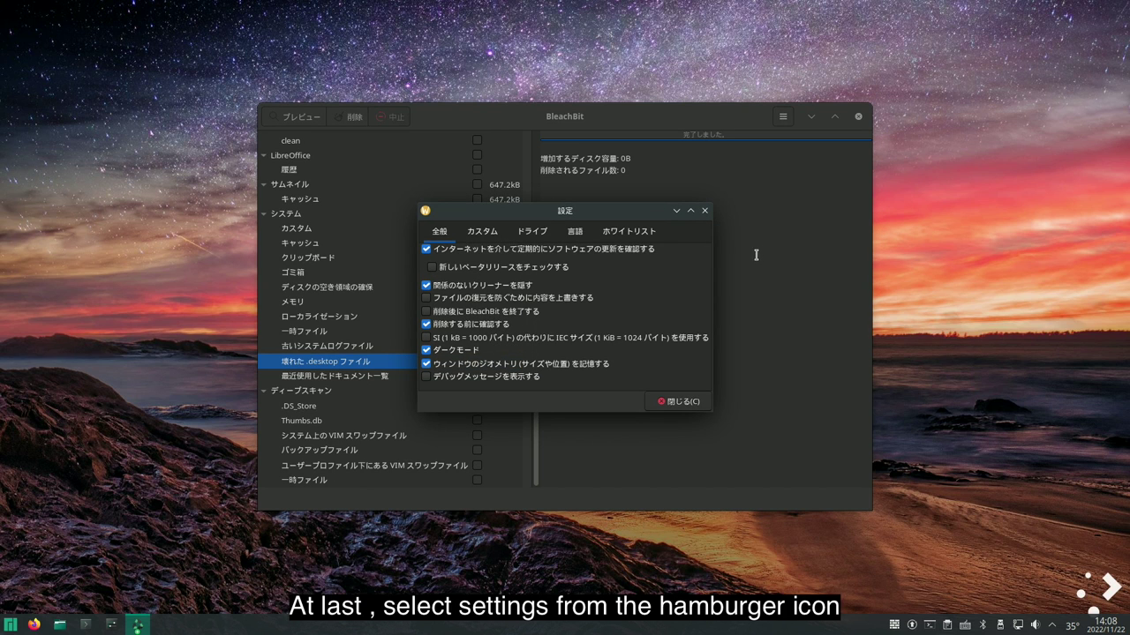
left_click(644, 235)
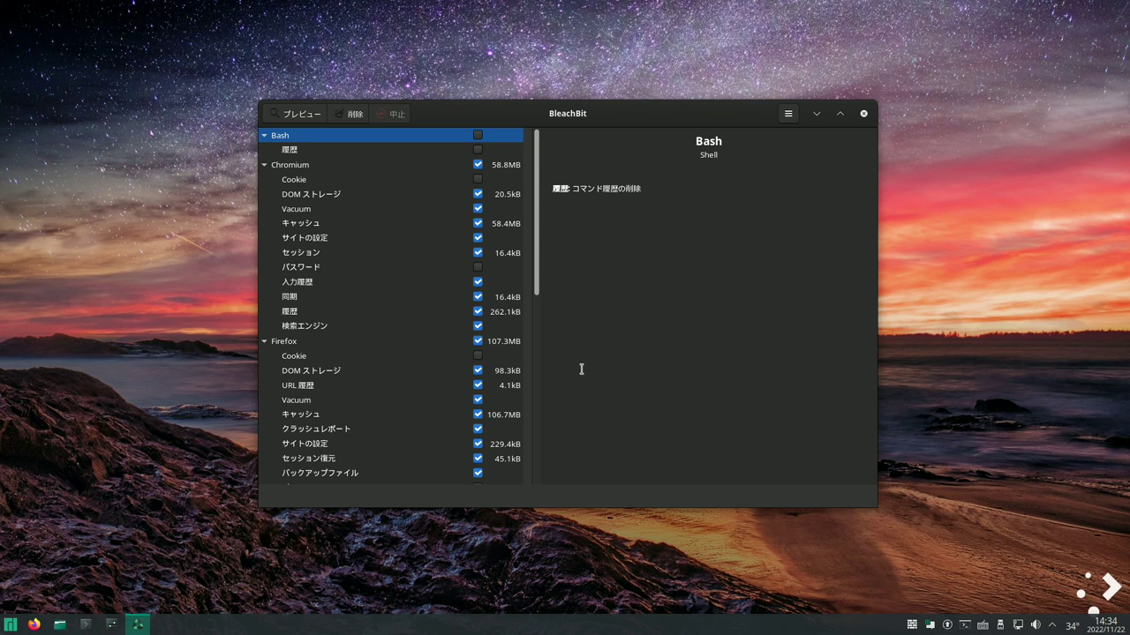
Step: Check the selected Chromium, Firefox and システム items in the cleaner list and permanently delete their files
scroll(536, 356, "down", 5)
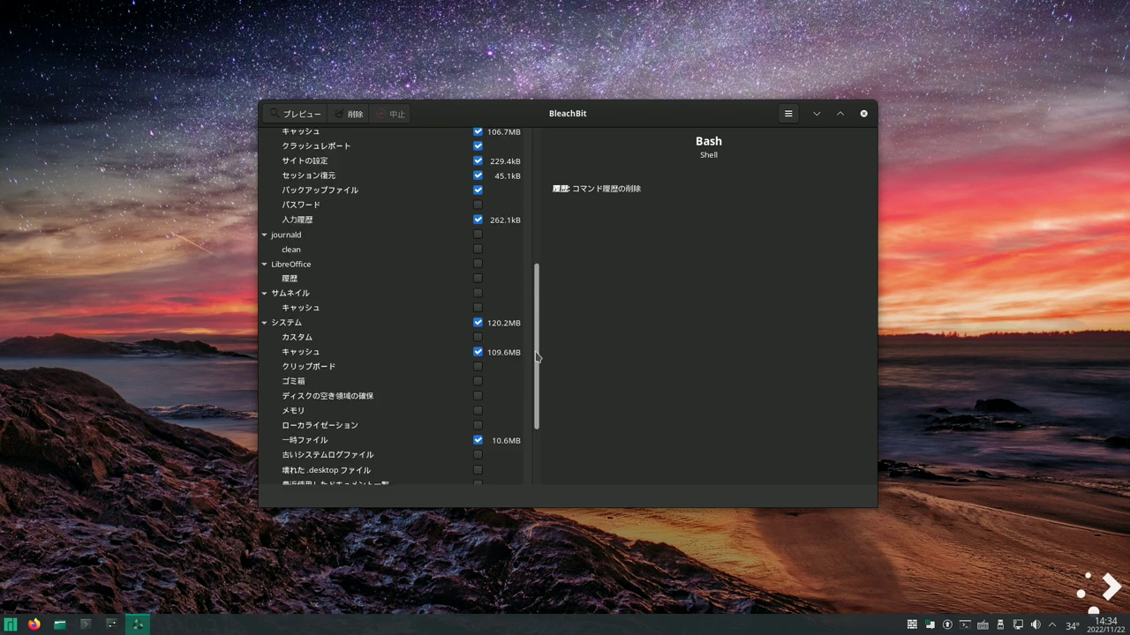
scroll(536, 357, "down", 3)
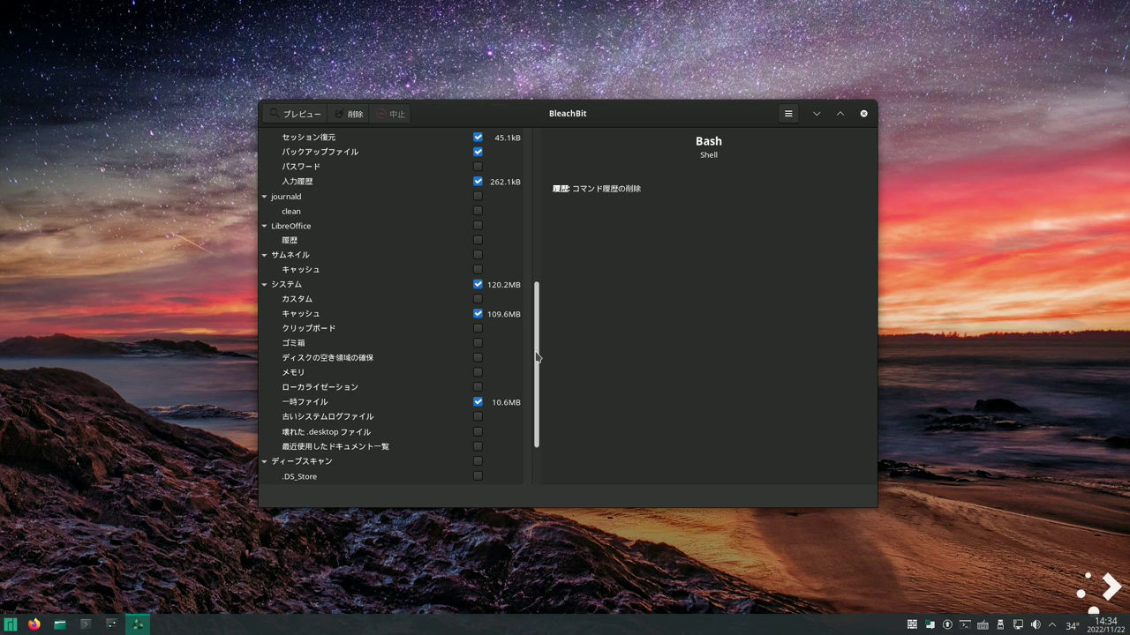
scroll(536, 357, "down", 2)
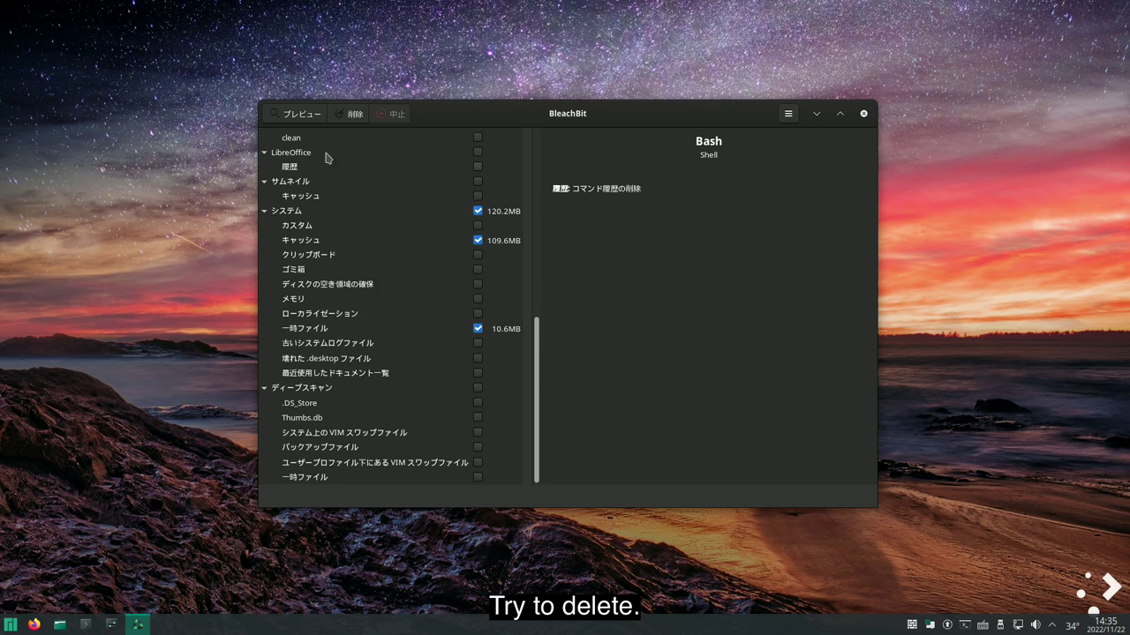
left_click(349, 114)
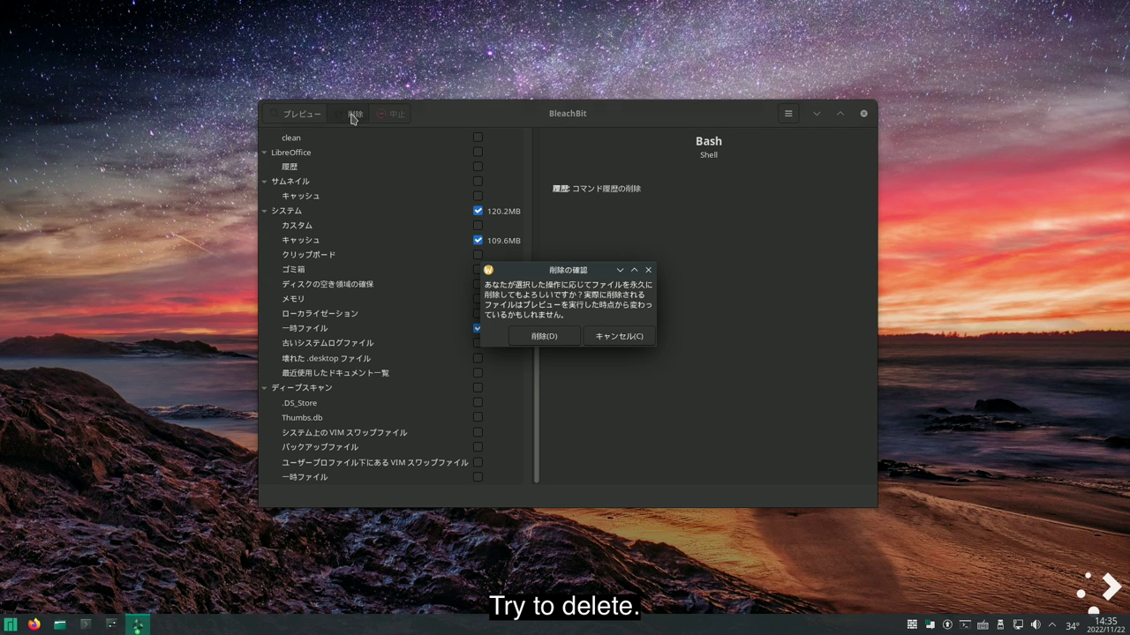
left_click(545, 337)
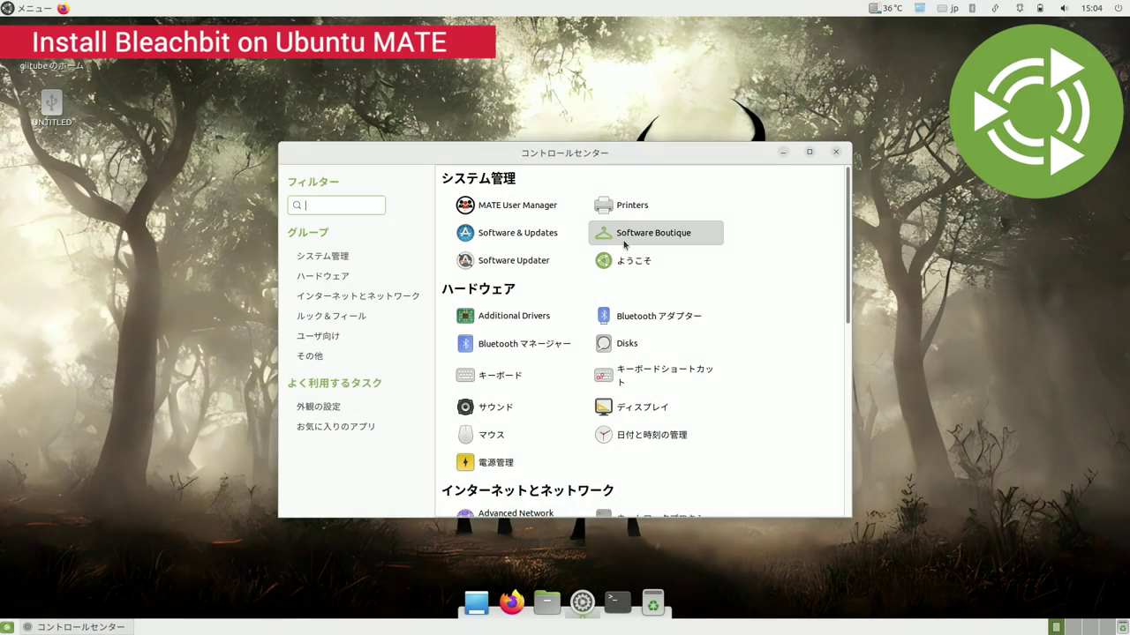
Step: On Ubuntu MATE, find bleachbit in Software Boutique, install it, and close Software Boutique and the Control Center
left_click(620, 233)
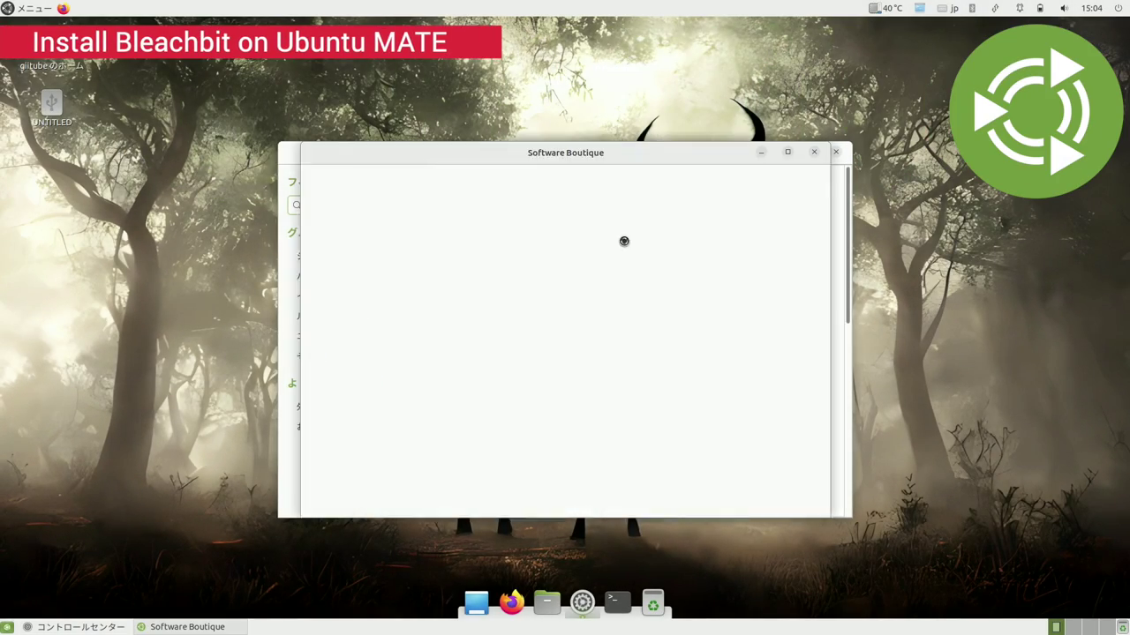
left_click(732, 178)
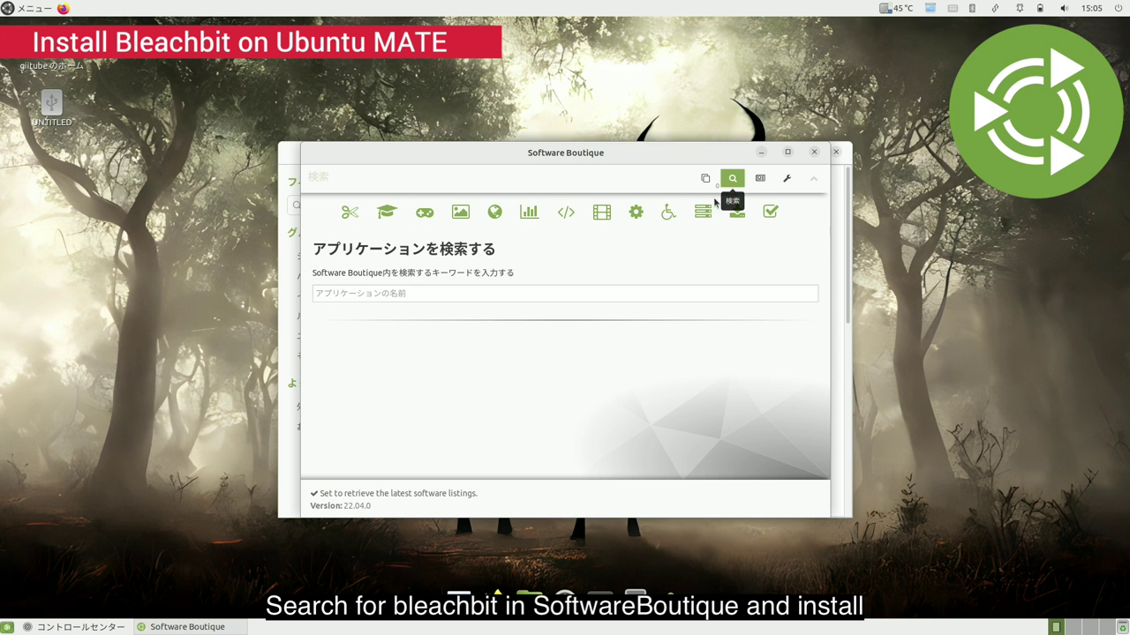
left_click(559, 293)
type("bleachbit")
left_click(768, 430)
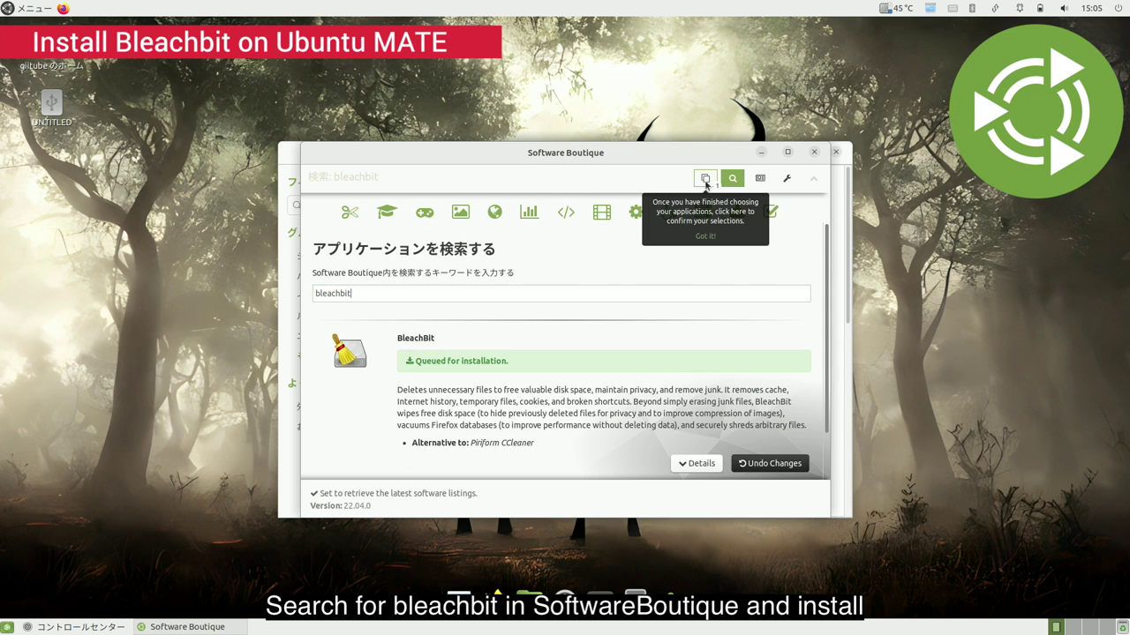
key("Return")
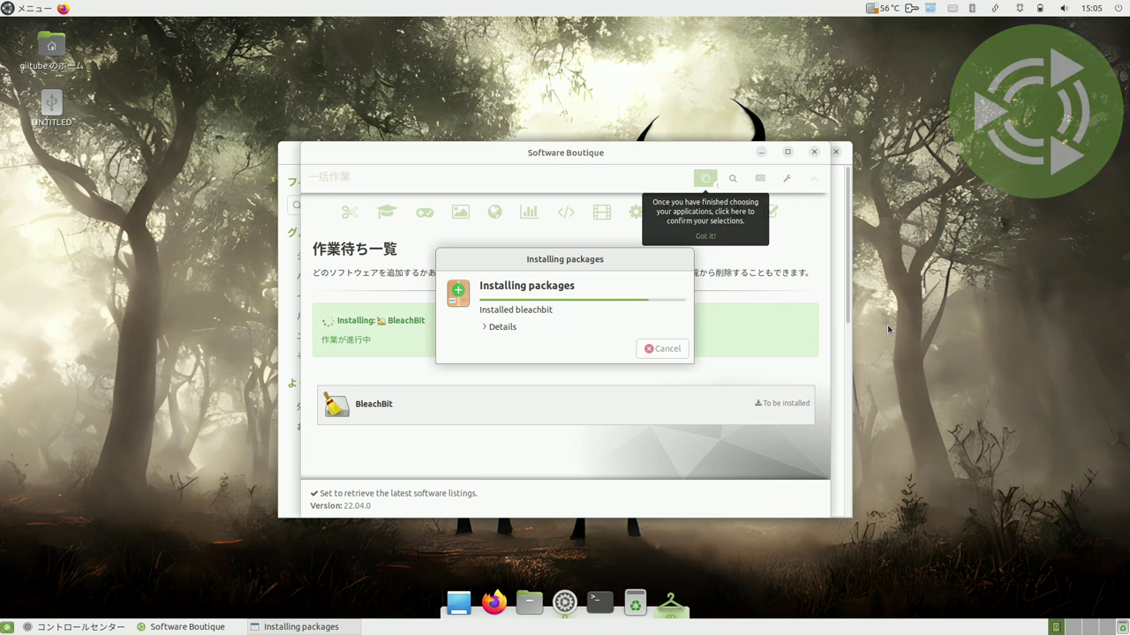
left_click(814, 152)
left_click(836, 151)
Step: Find "bleach" among the installed applications, launch the regular BleachBit rather than the root version, and inspect its APT autoclean item
left_click(15, 8)
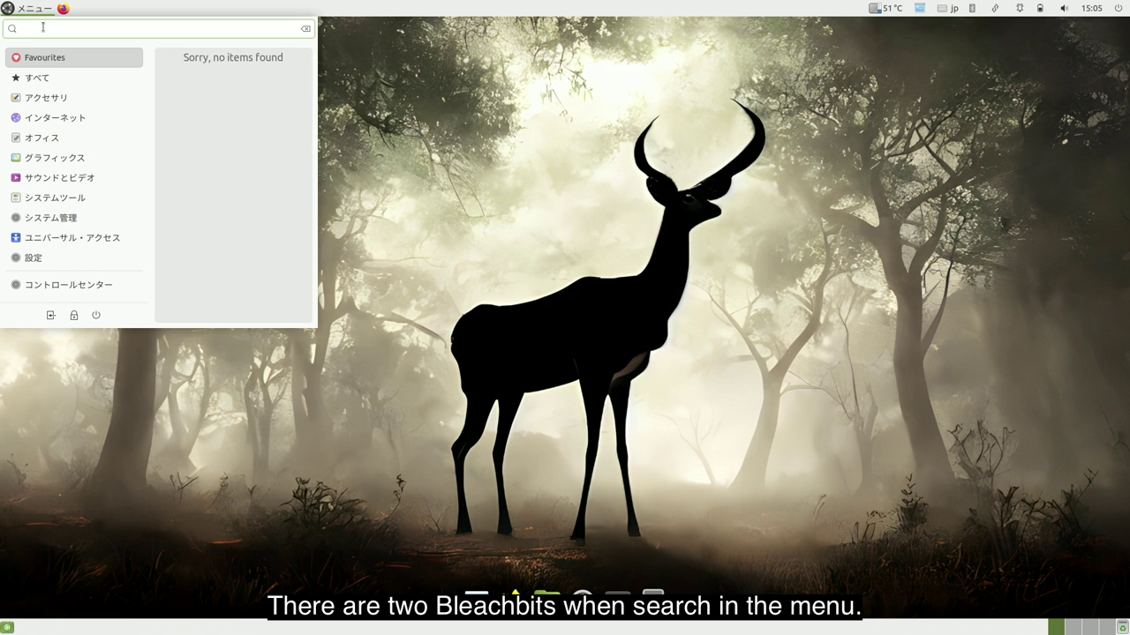
type("bleach")
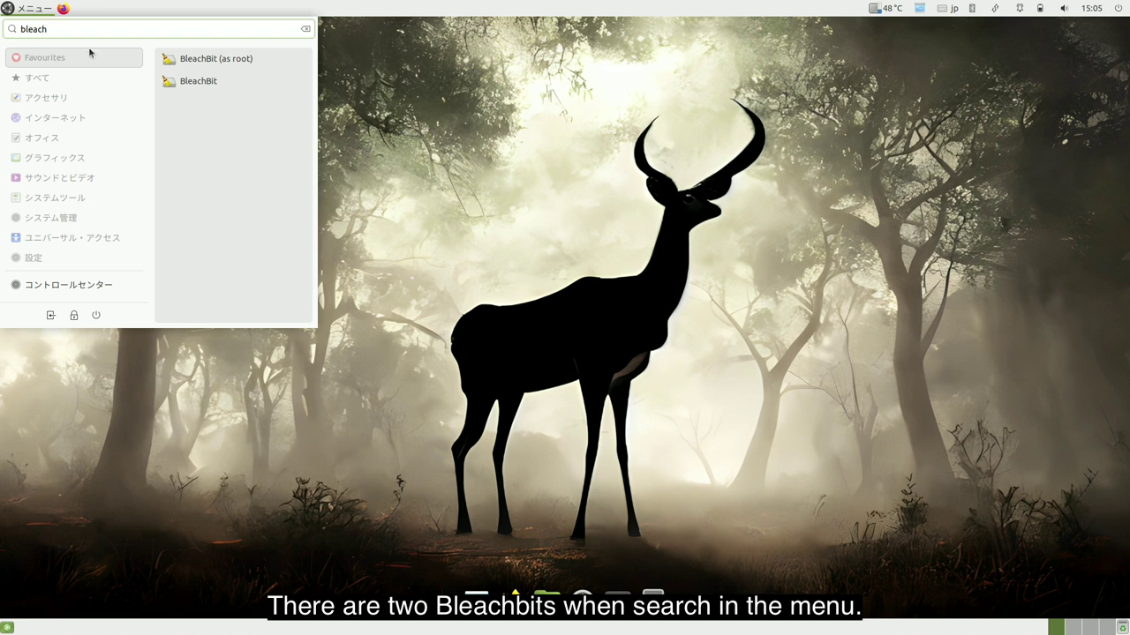
left_click(222, 82)
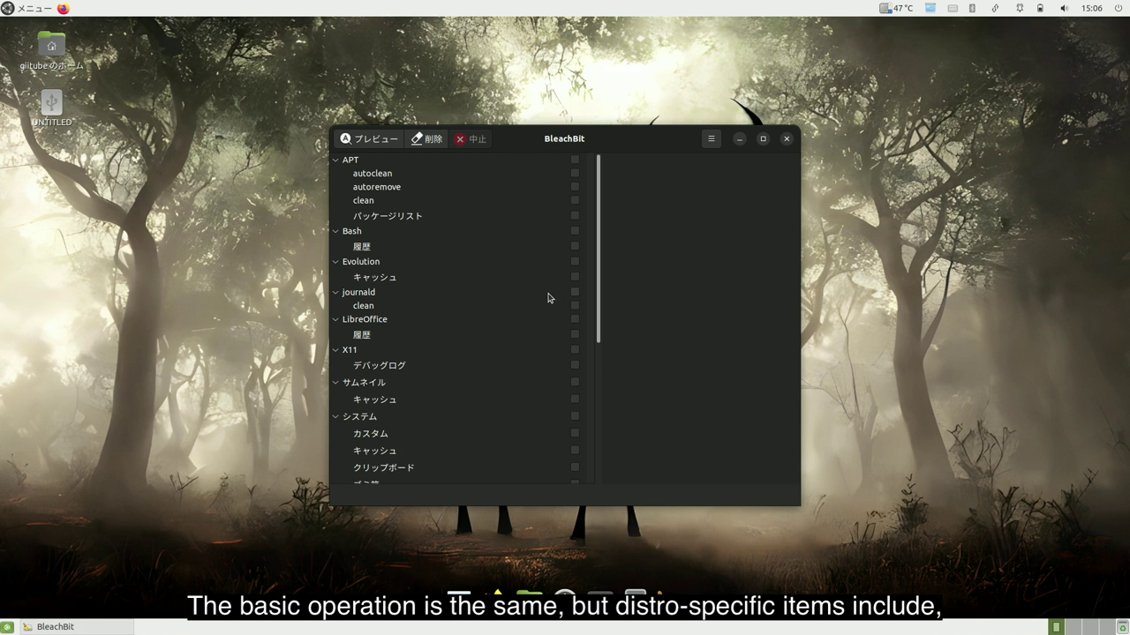
left_click(392, 175)
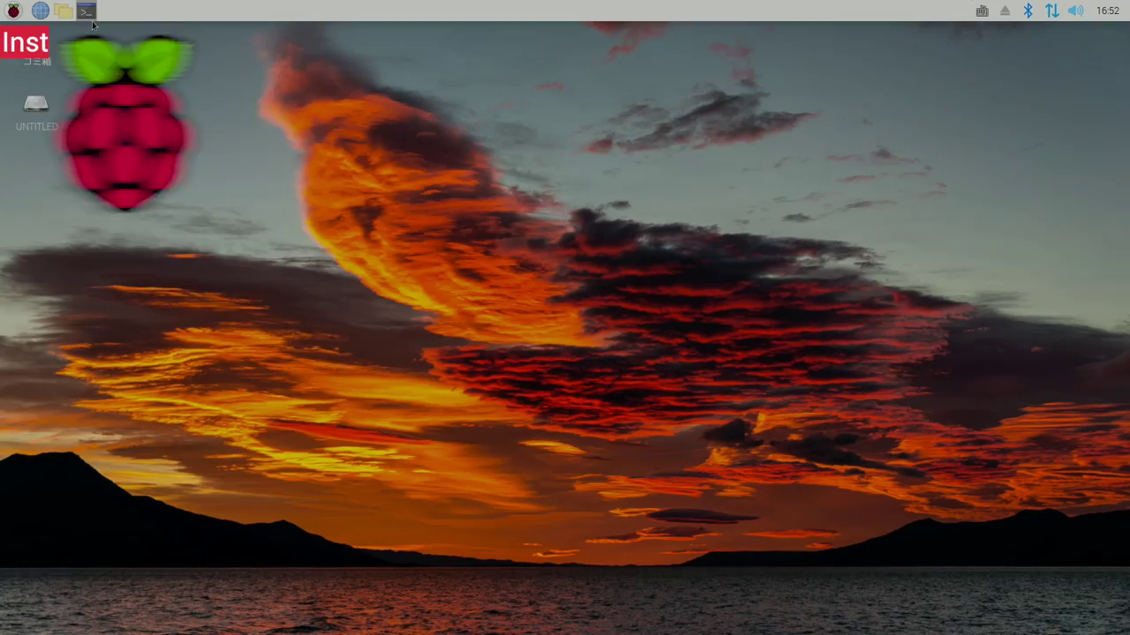
Step: On Raspberry Pi OS, run sudo apt install bleachbit in the terminal and close the terminal once it is installed
type("sud")
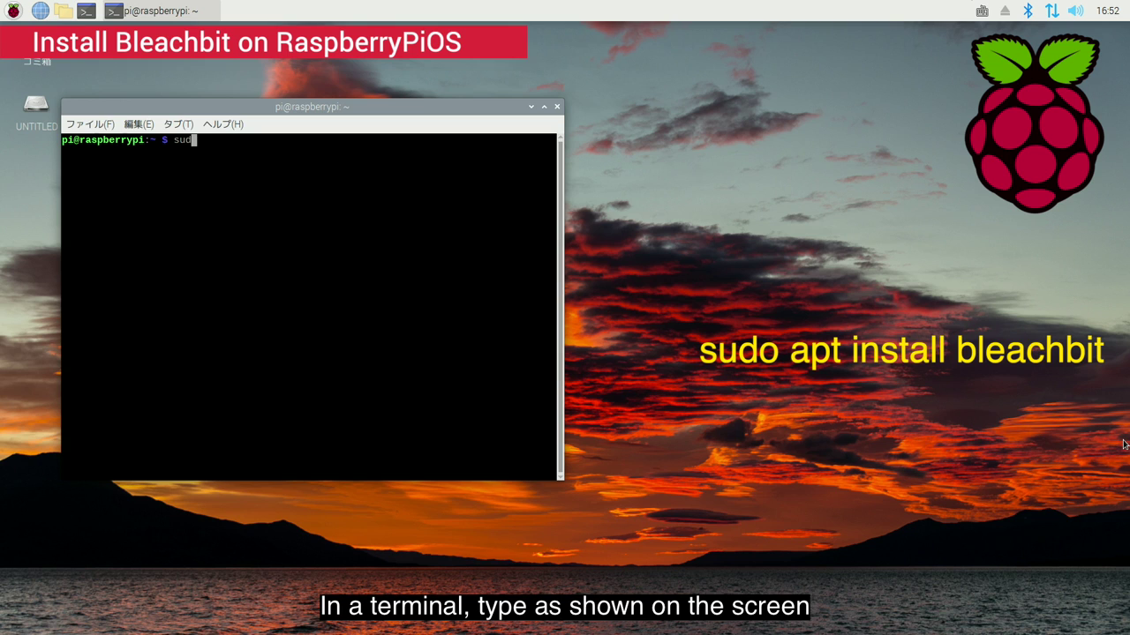
type("o apt insta")
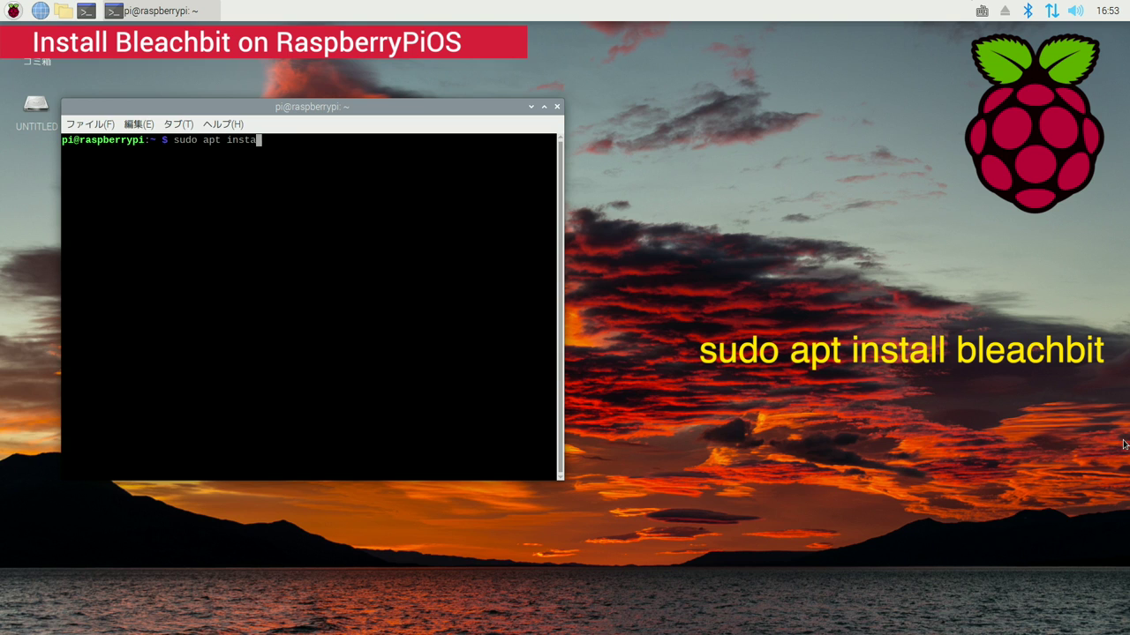
type("ll bleachbit")
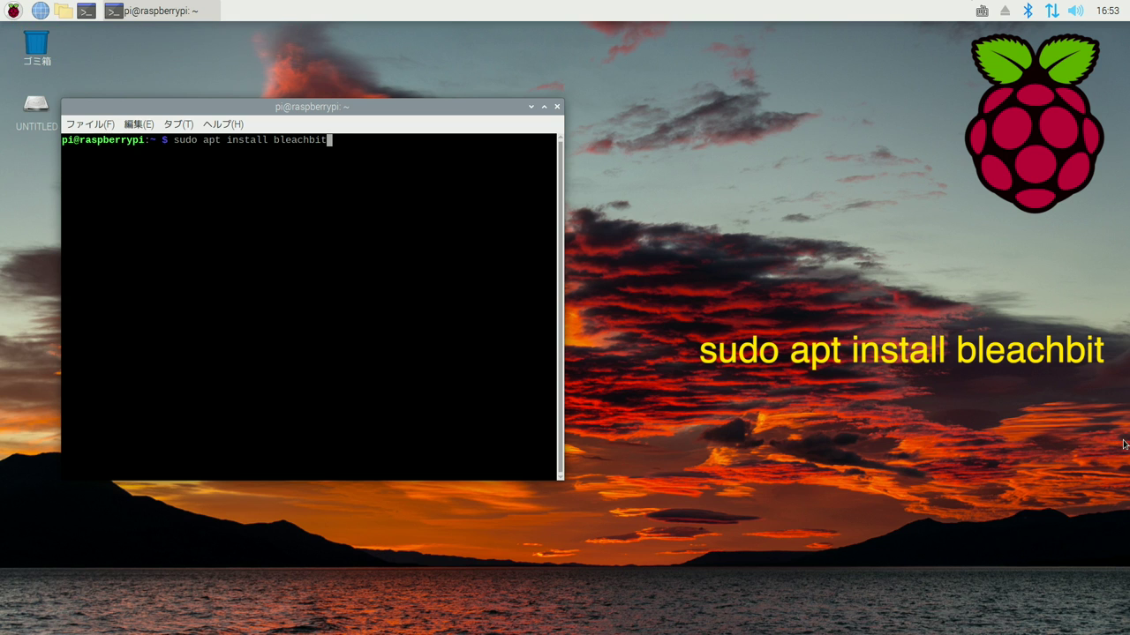
key("Return")
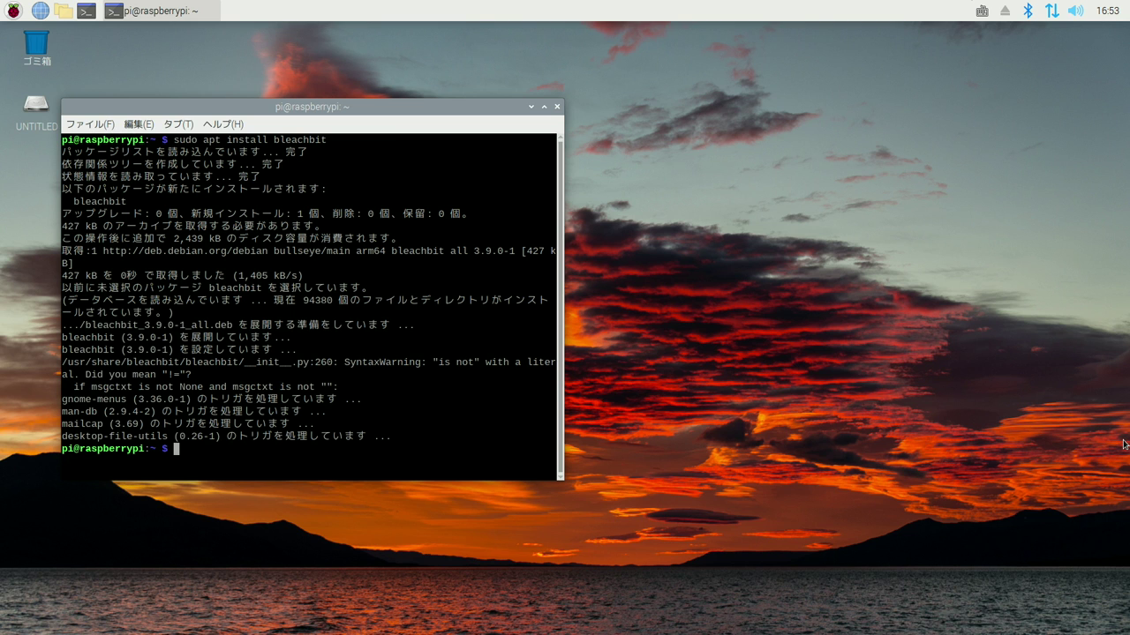
left_click(557, 106)
Step: Launch the regular BleachBit from the system tools (システムツール) and examine its cleaning categories, including APT and X11
left_click(14, 10)
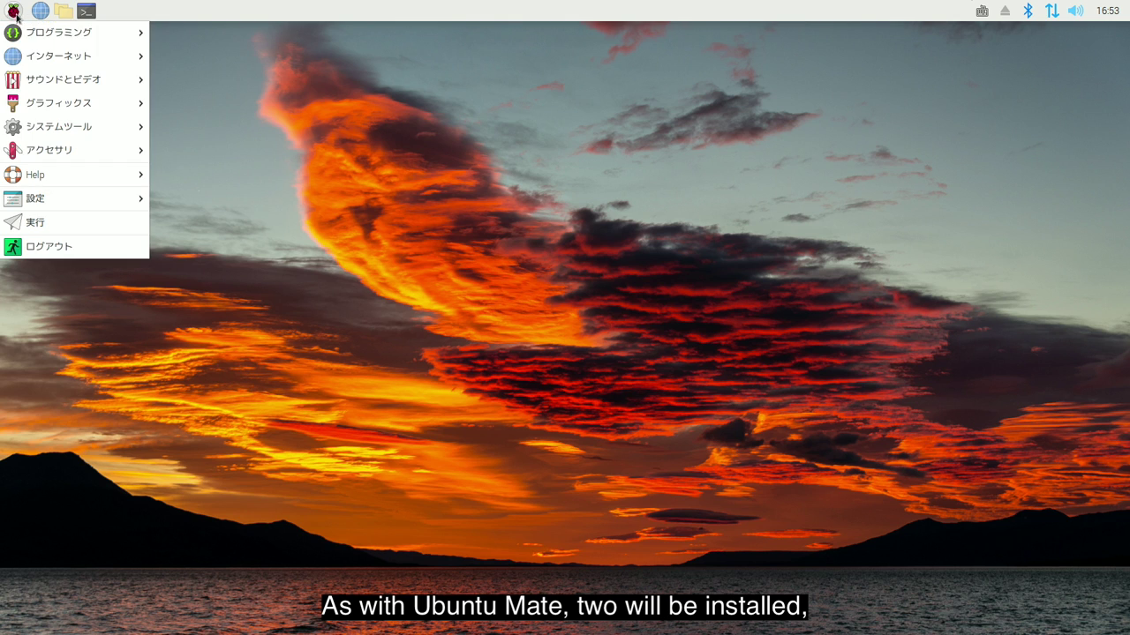
mouse_move(37, 123)
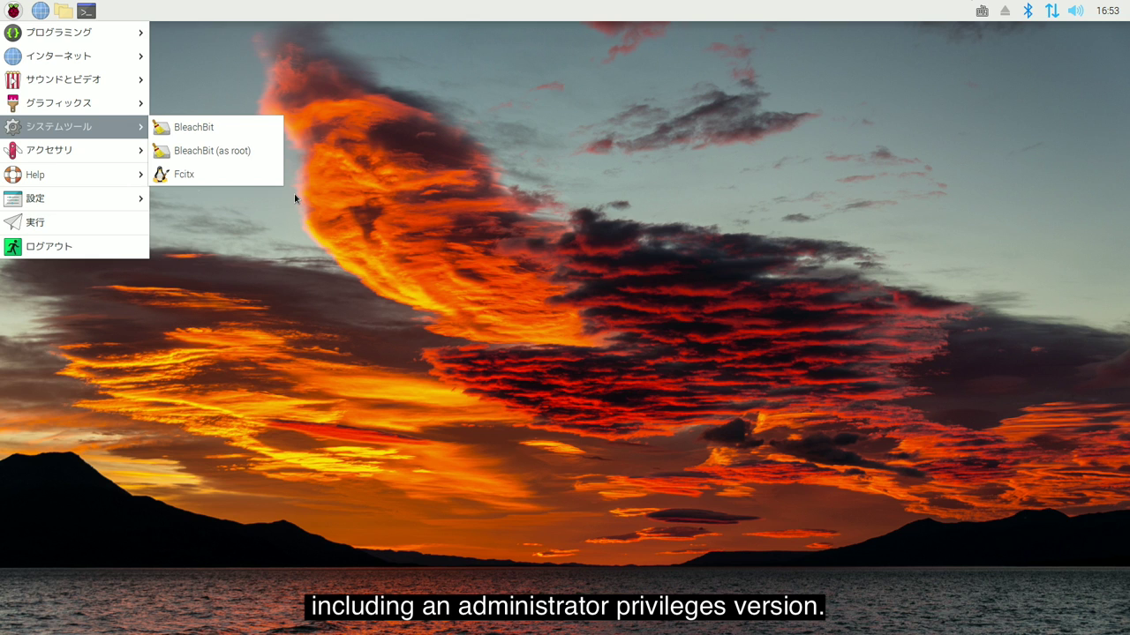
left_click(208, 130)
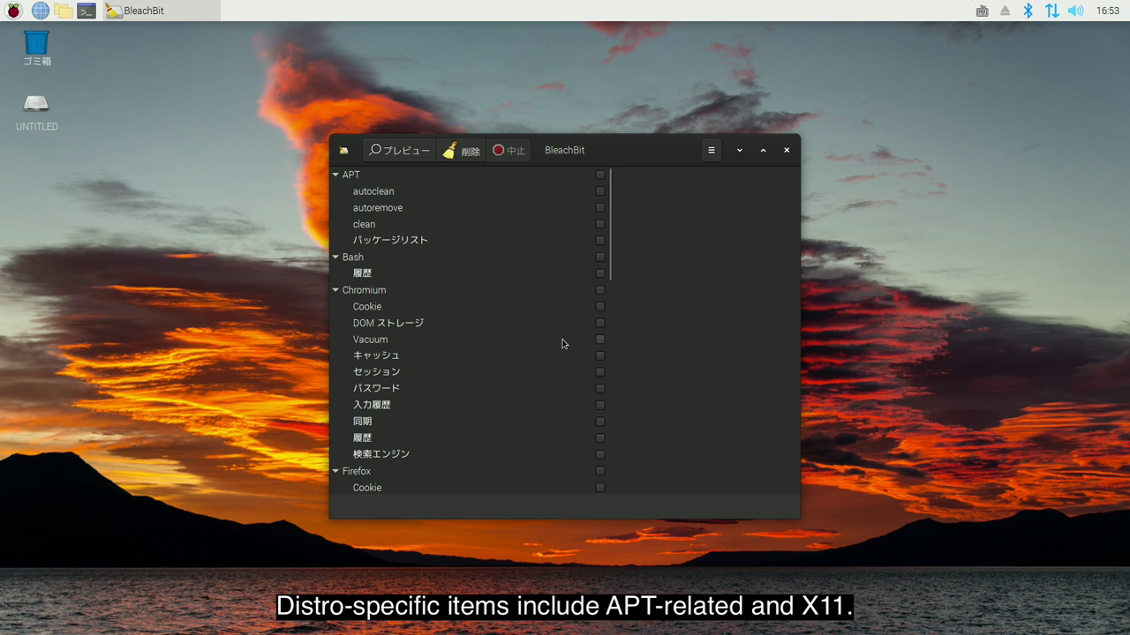
scroll(563, 344, "down", 4)
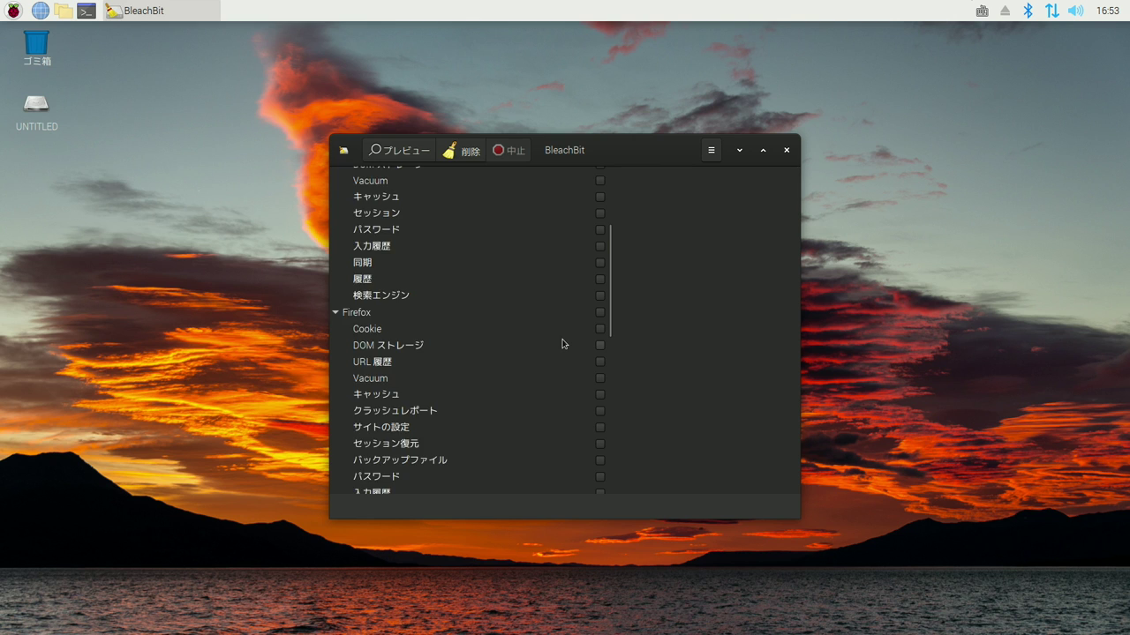
scroll(563, 344, "down", 5)
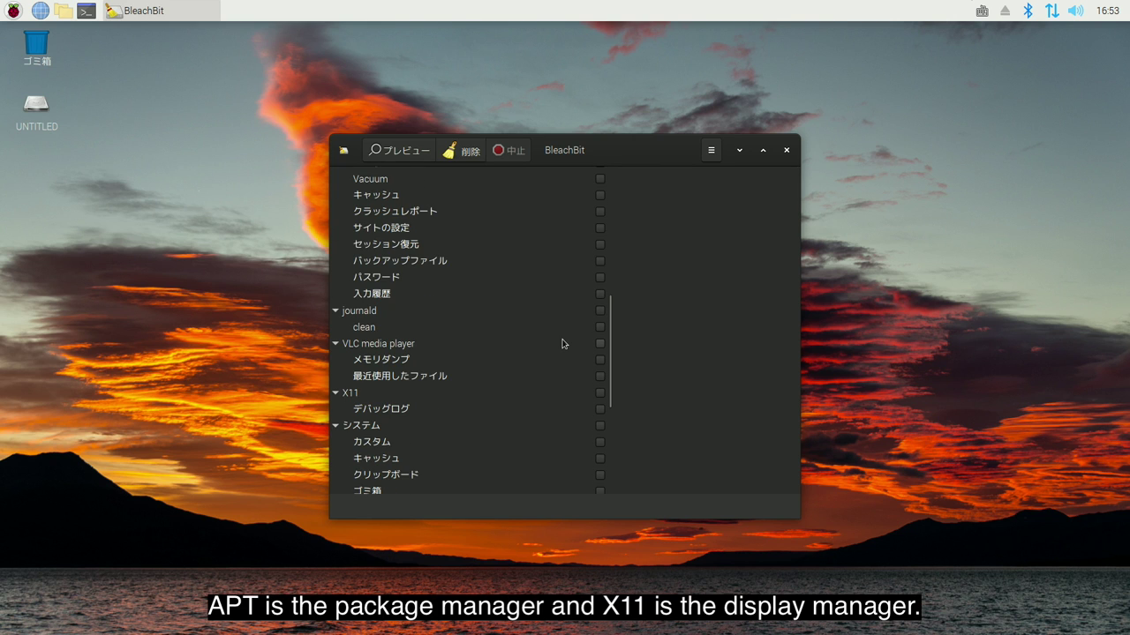
scroll(563, 344, "down", 3)
scroll(563, 344, "up", 1)
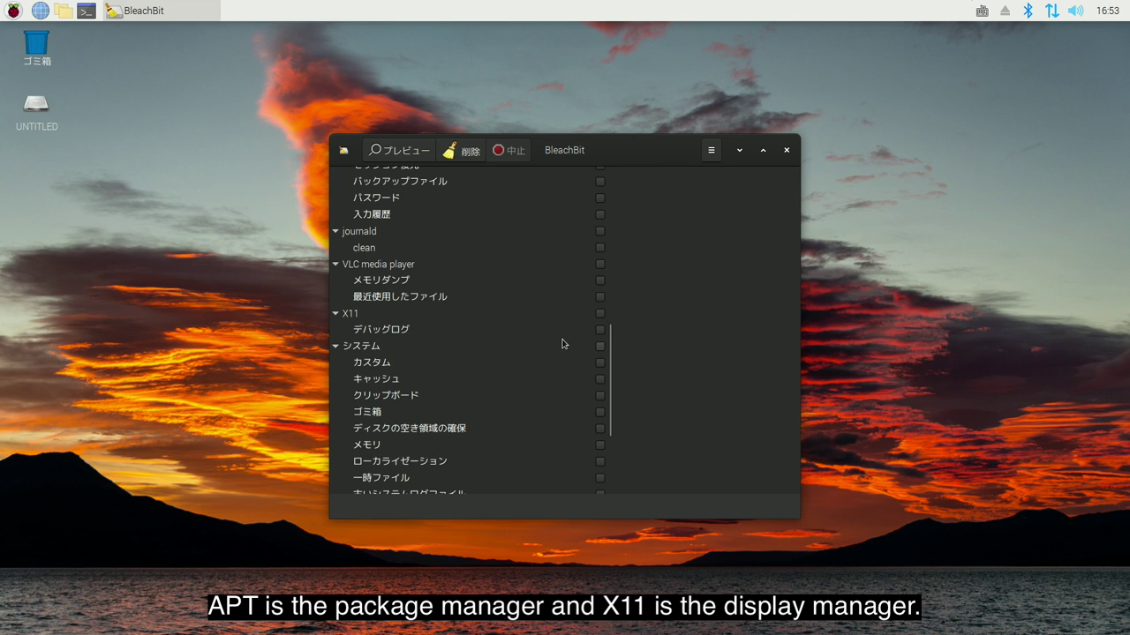
scroll(563, 344, "down", 4)
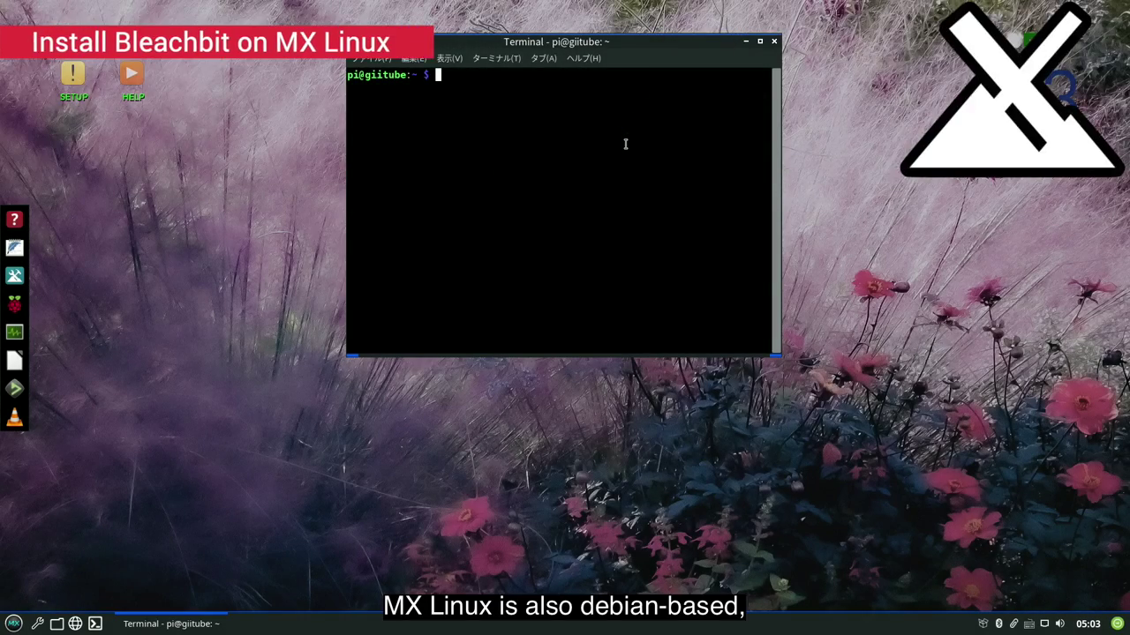
Step: On MX Linux, run sudo apt install bleachbit in the terminal and accept the installation with y
type("sudo apt")
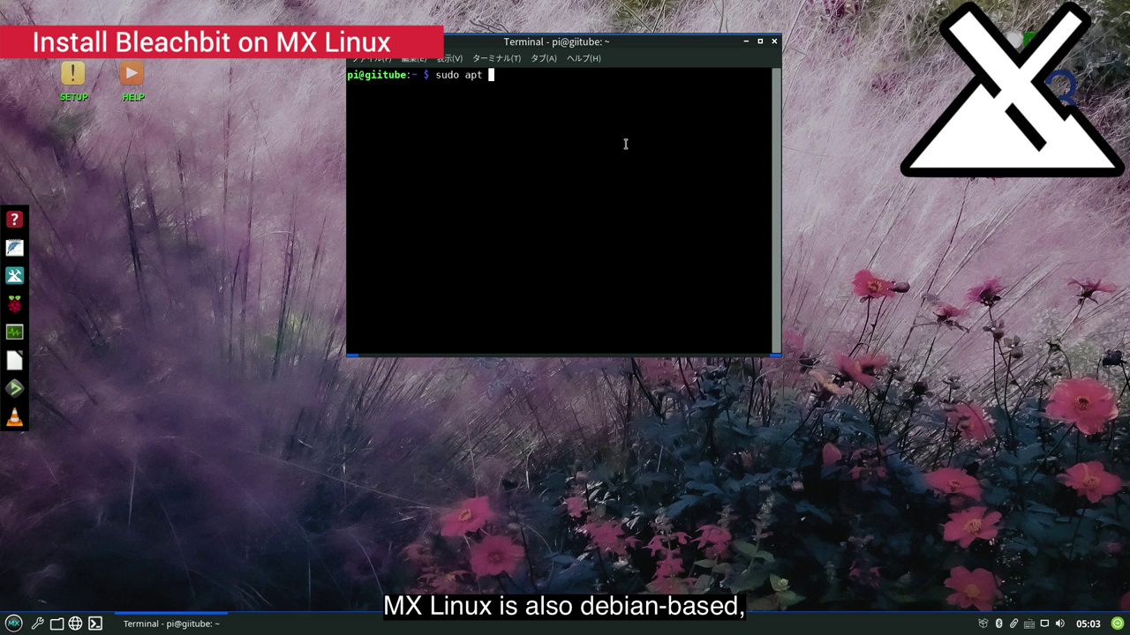
type(" install bleachbit")
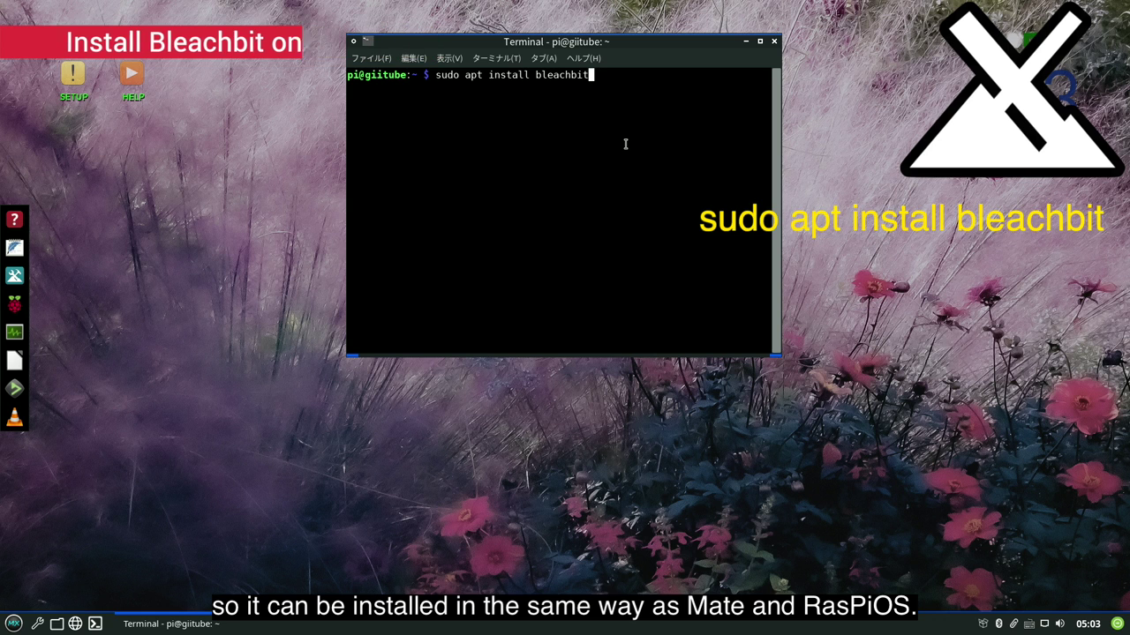
key("Return")
type("y")
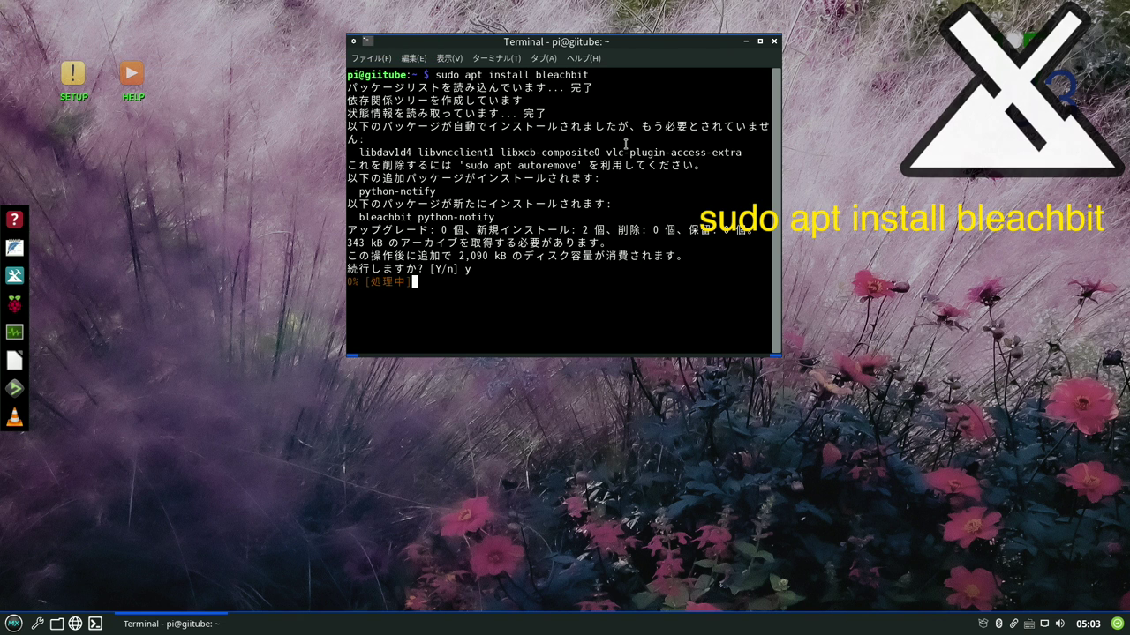
key("Return")
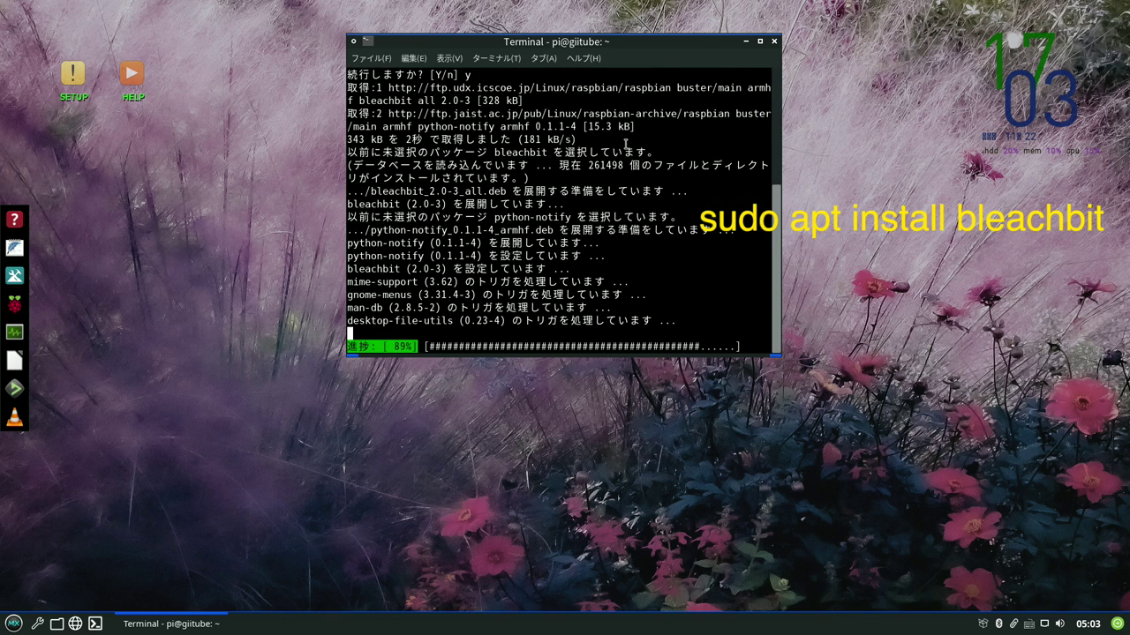
Step: Find "blea" in the application finder, launch BleachBit (as root), and examine its full list of cleaning categories
key("alt+F3")
type("blea")
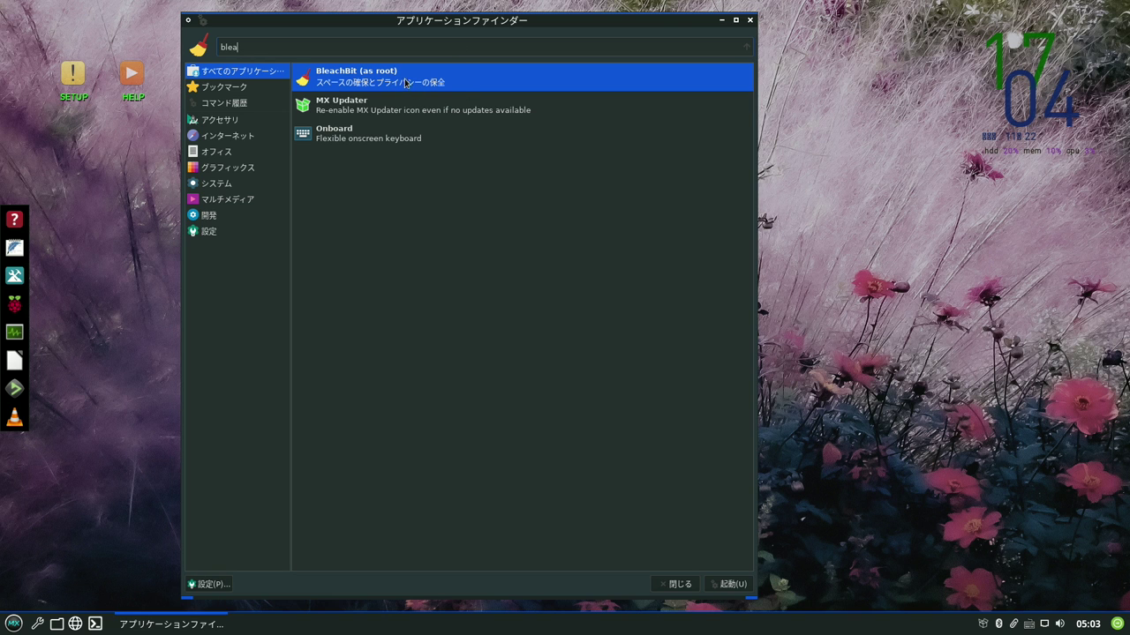
double_click(369, 78)
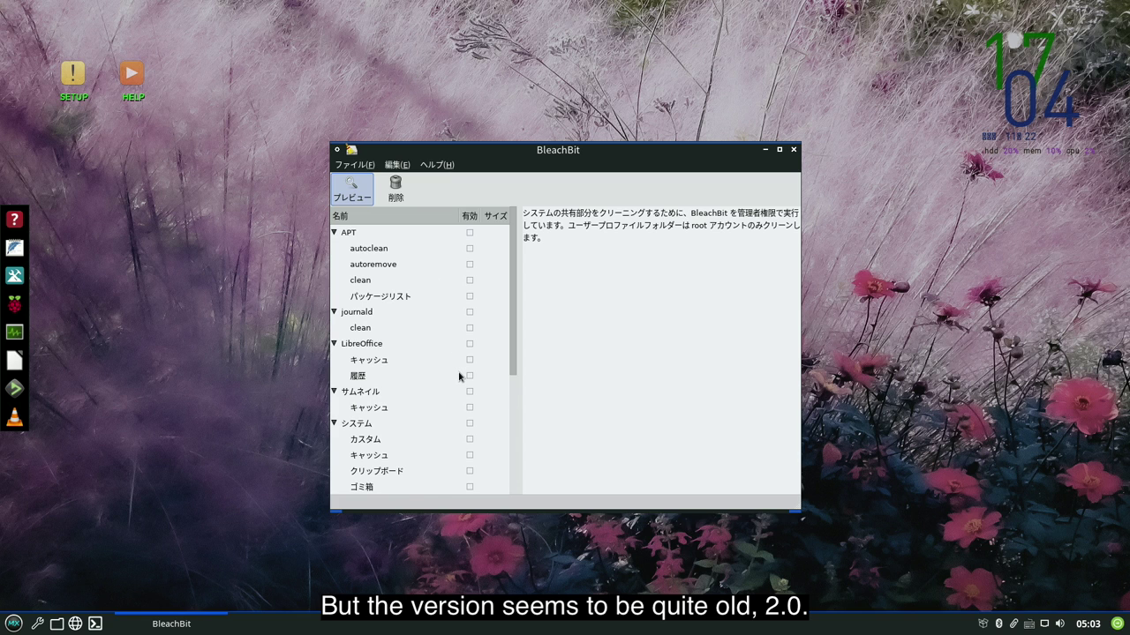
scroll(459, 377, "down", 4)
scroll(459, 377, "down", 1)
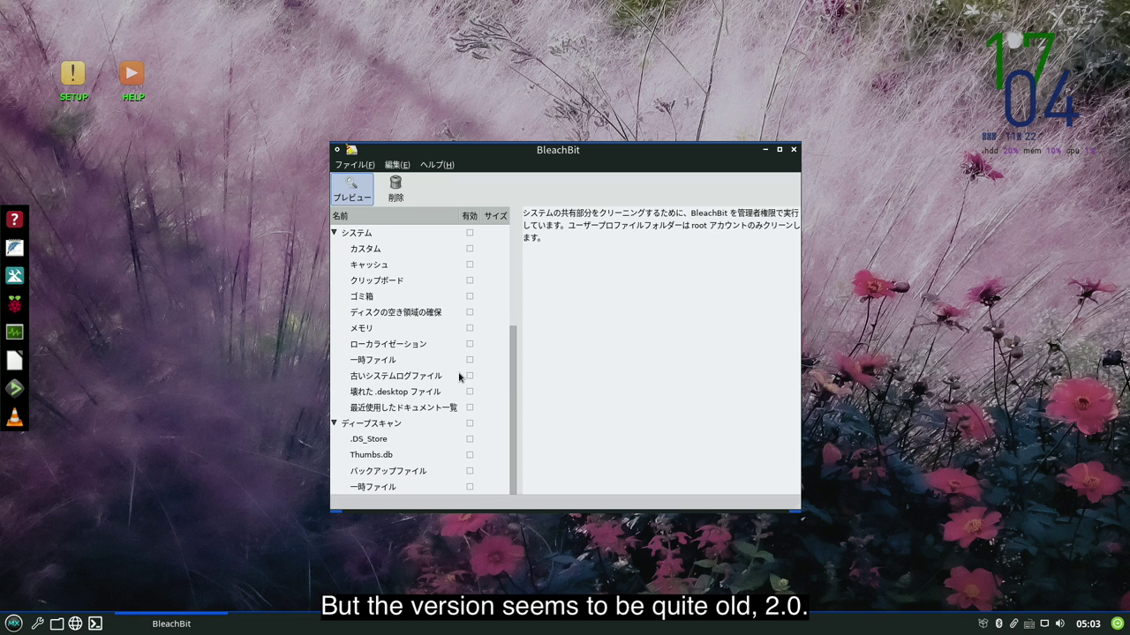
scroll(458, 376, "up", 4)
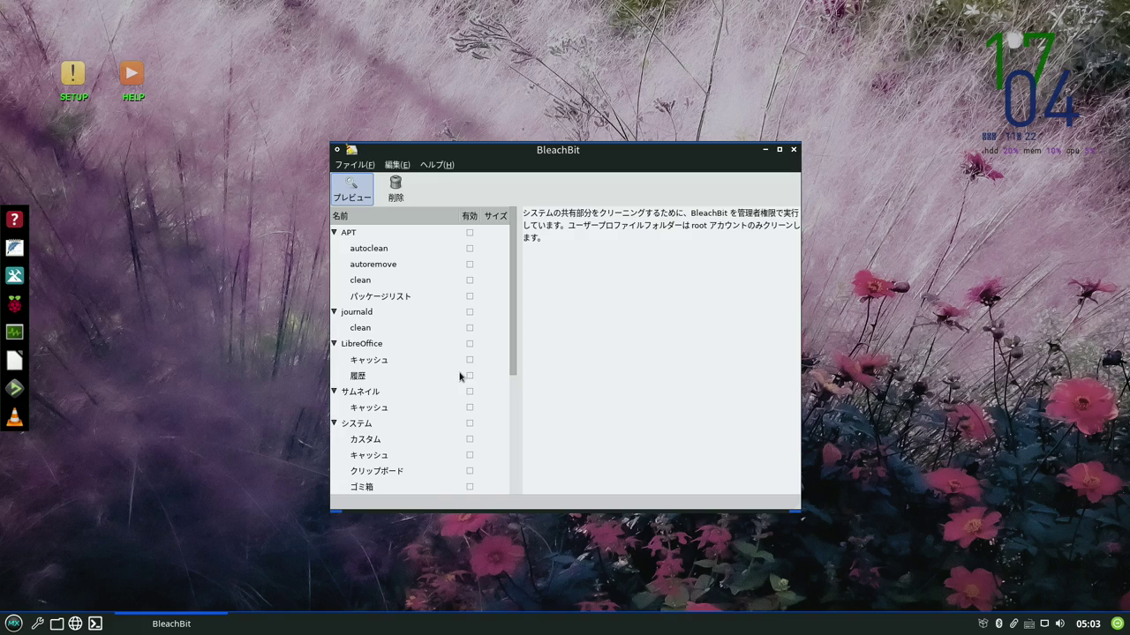
scroll(459, 377, "down", 4)
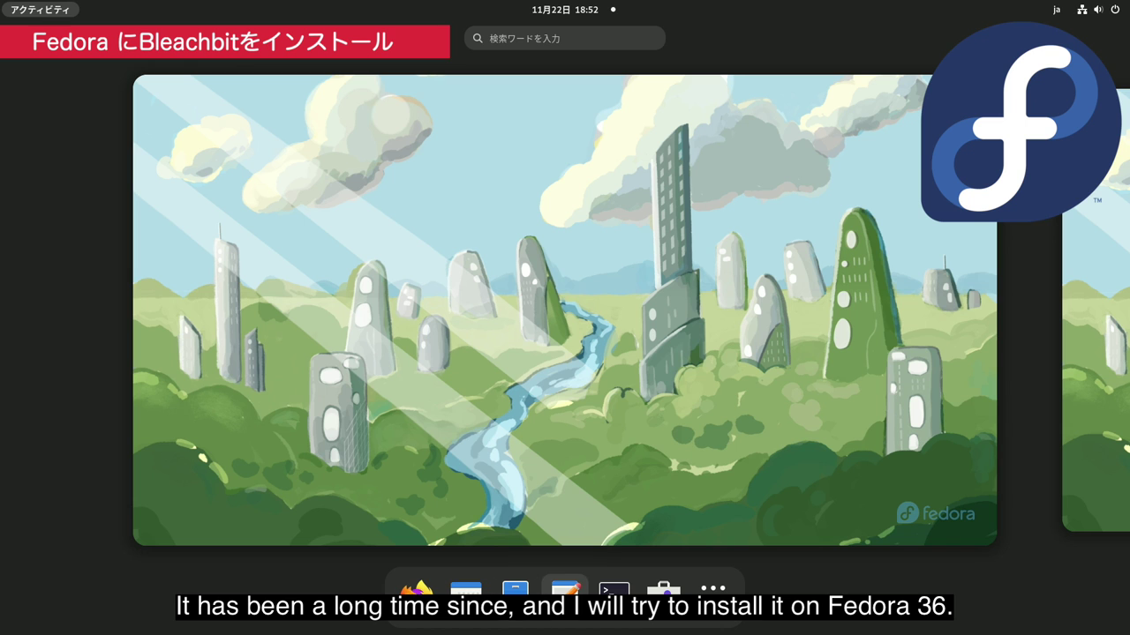
Step: On Fedora, run sudo dnf install bleachbit in a terminal and authenticate with the sudo password
left_click(608, 589)
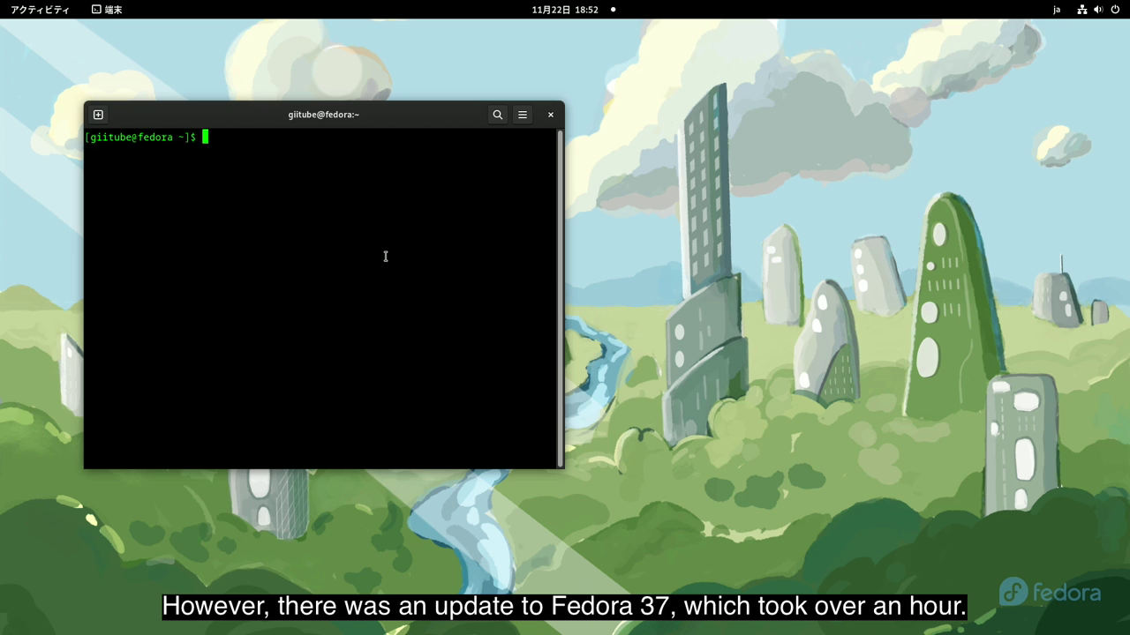
type("sudo dnf install bleachbit")
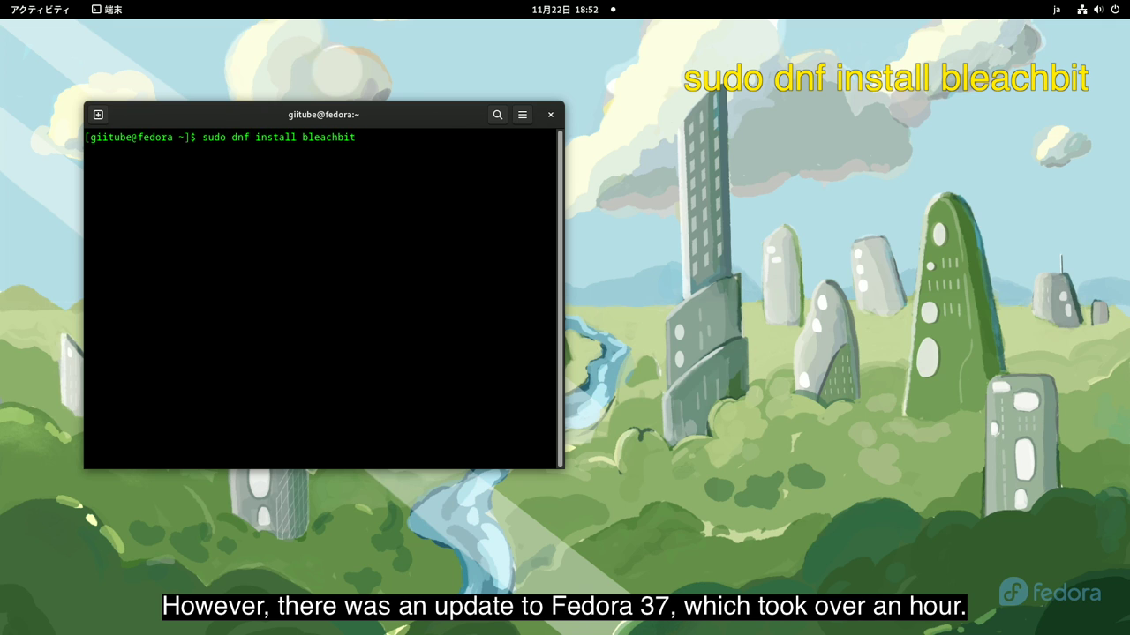
key("Return")
key("Return")
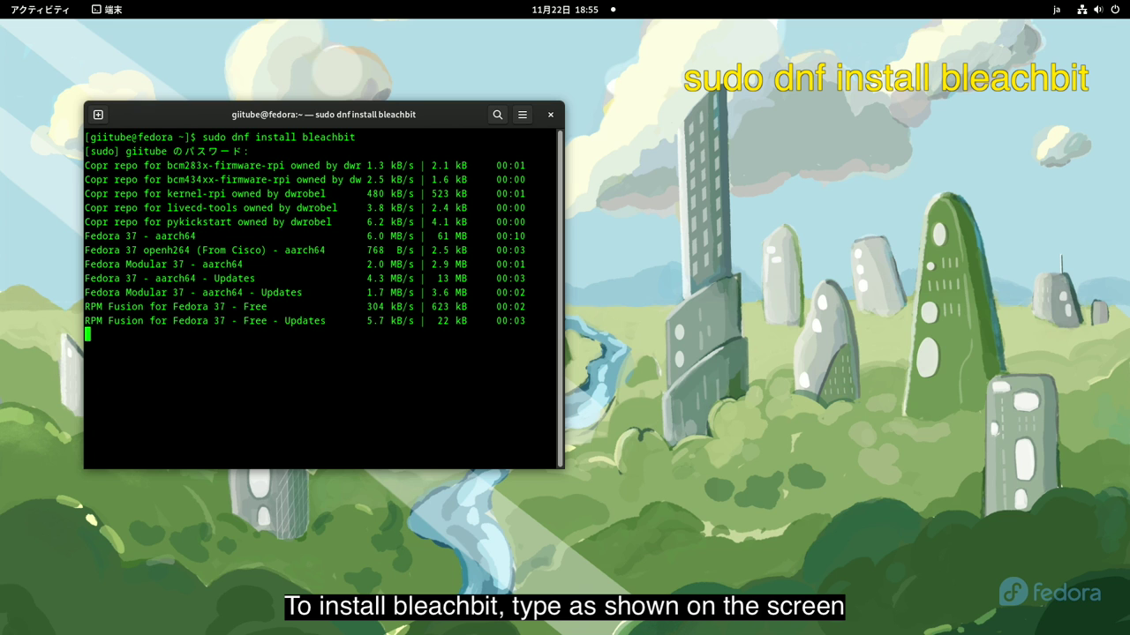
Step: Accept the BleachBit installation and the Fedora 37 GPG key import with y, and close the terminal once installed
type("y")
key("Return")
type("y")
key("Return")
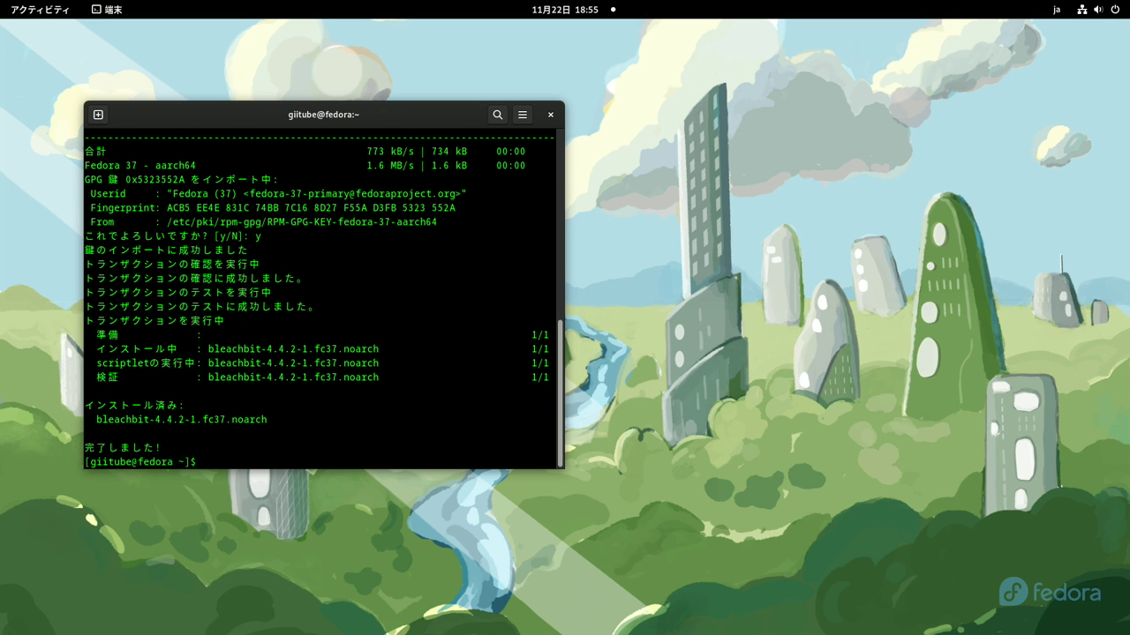
left_click(554, 116)
Step: Launch BleachBit from Fedora's list of all applications
left_click(80, 5)
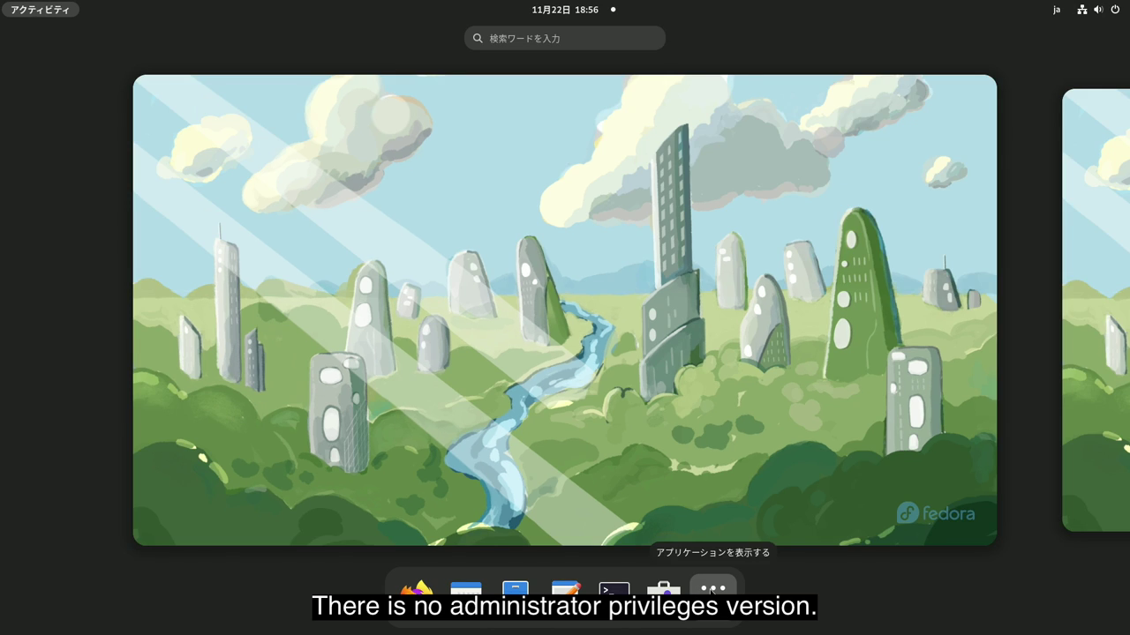
left_click(713, 588)
left_click(953, 231)
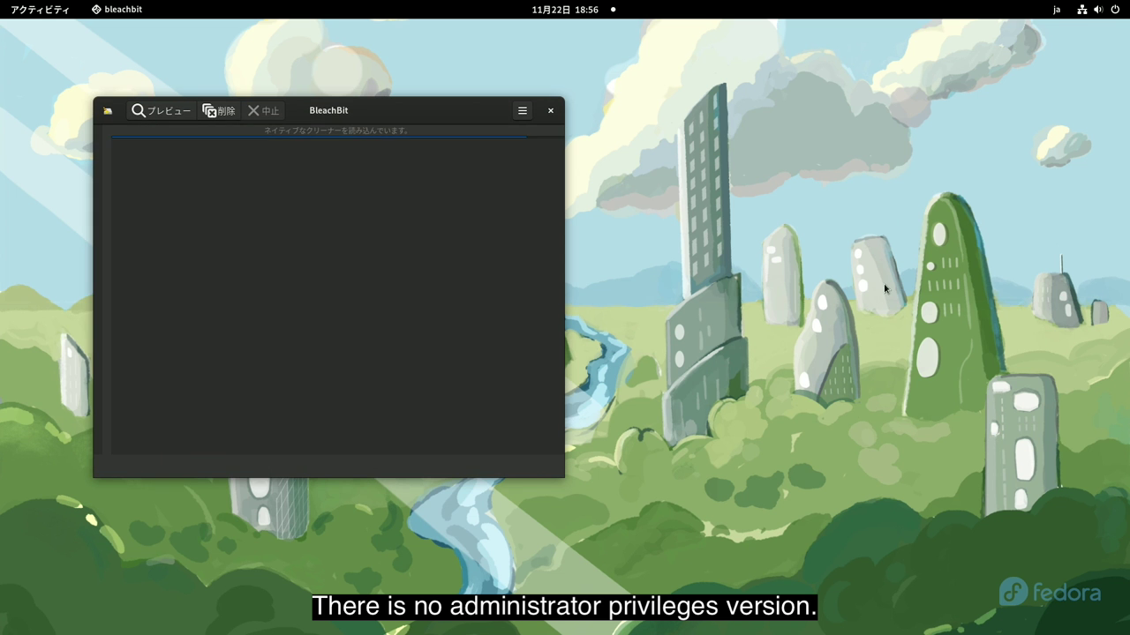